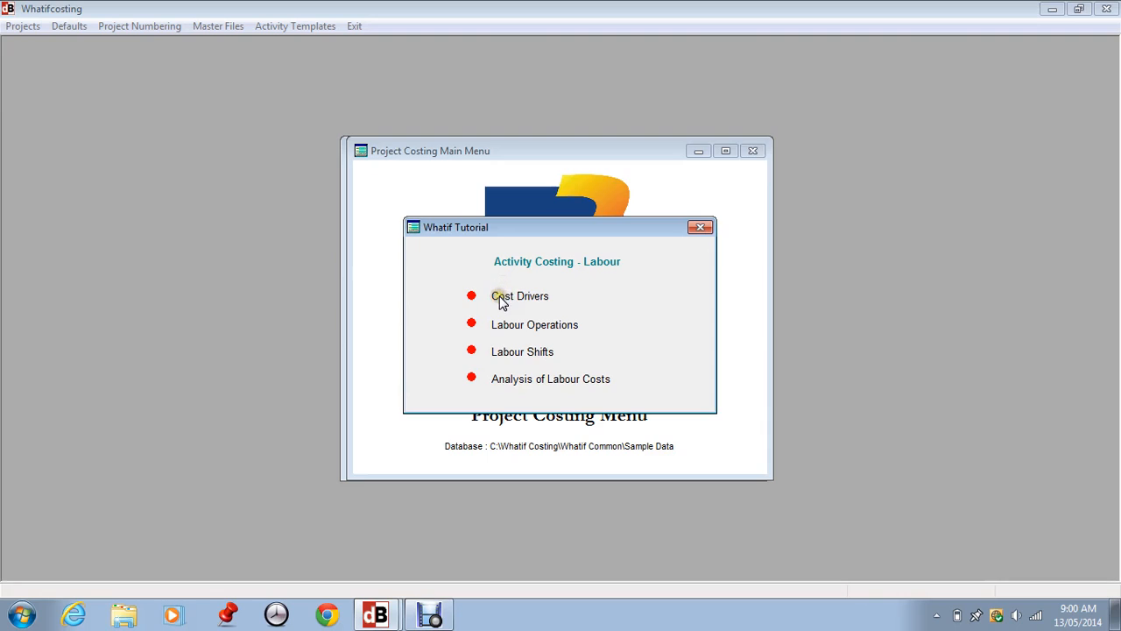
Browse the Activity Costing - Labour tutorial topics and close the tutorial window.
left_click(526, 296)
left_click(527, 321)
left_click(531, 354)
left_click(552, 365)
left_click(535, 373)
left_click(537, 382)
left_click(694, 229)
Open Activity Costing for project 45, Prepare Building Site, from the projects list.
left_click(14, 26)
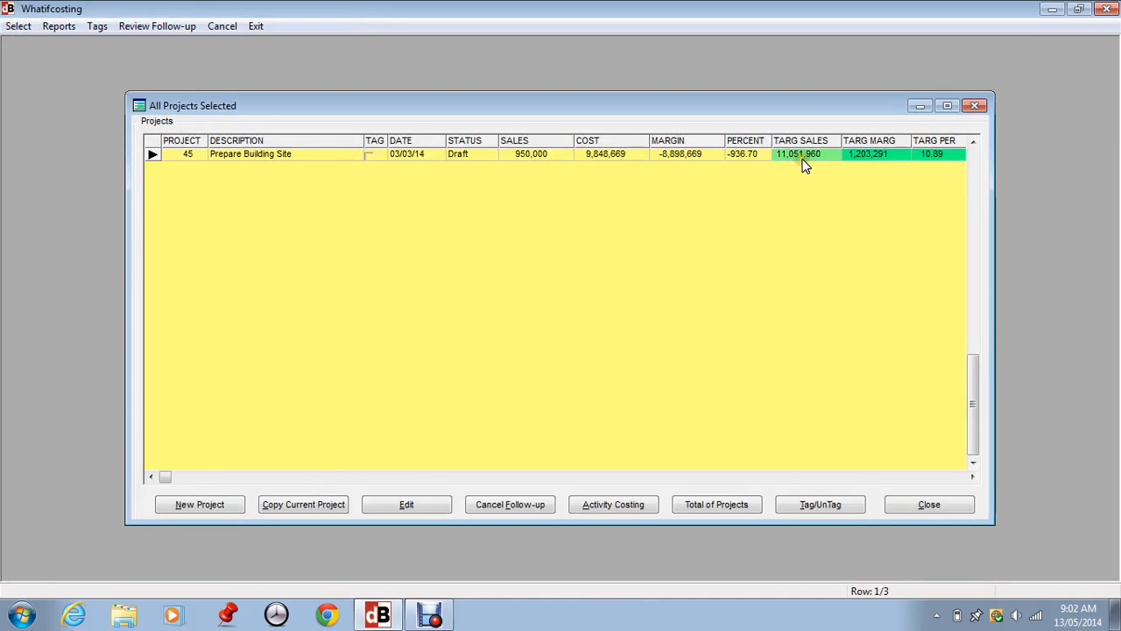
left_click(613, 507)
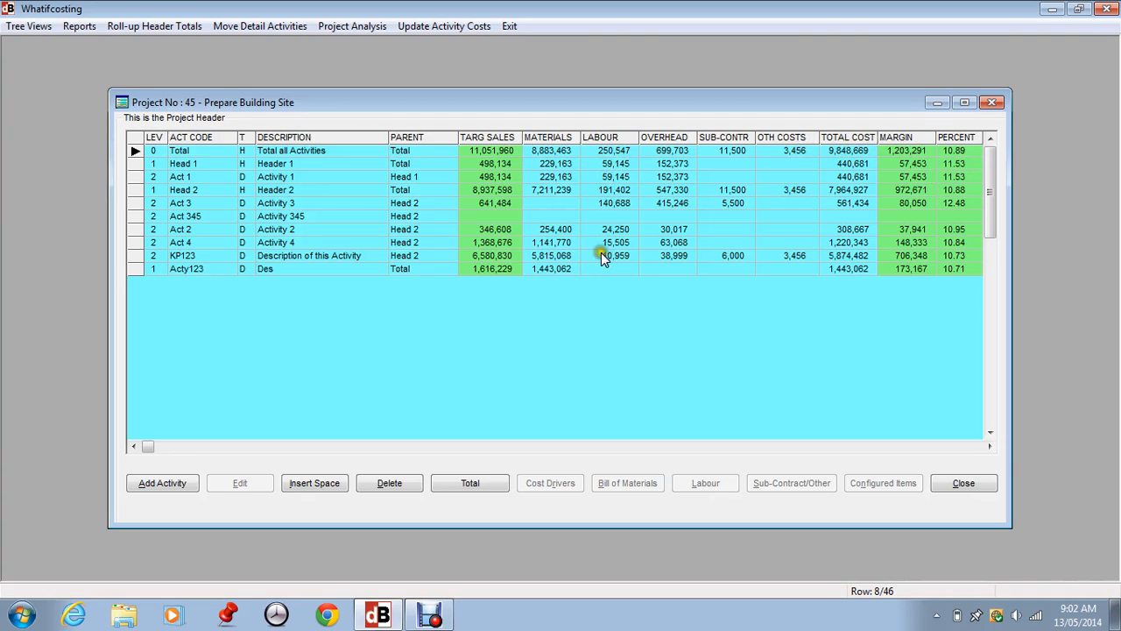
Select activity Acty123 and open its cost drivers to review the existing drivers.
left_click(181, 271)
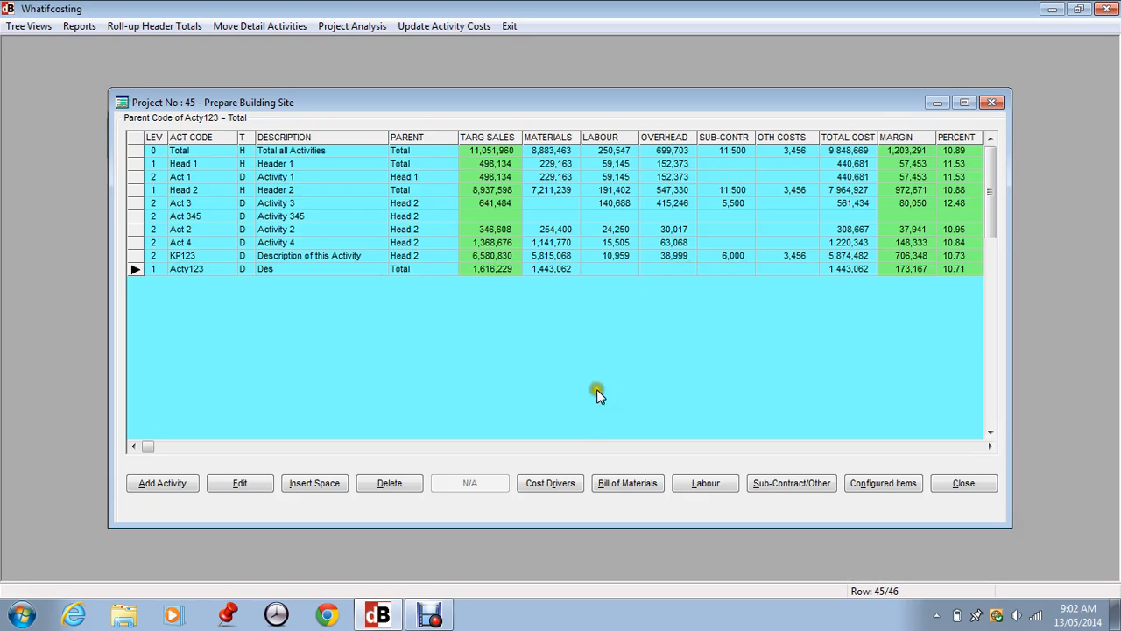
left_click(550, 482)
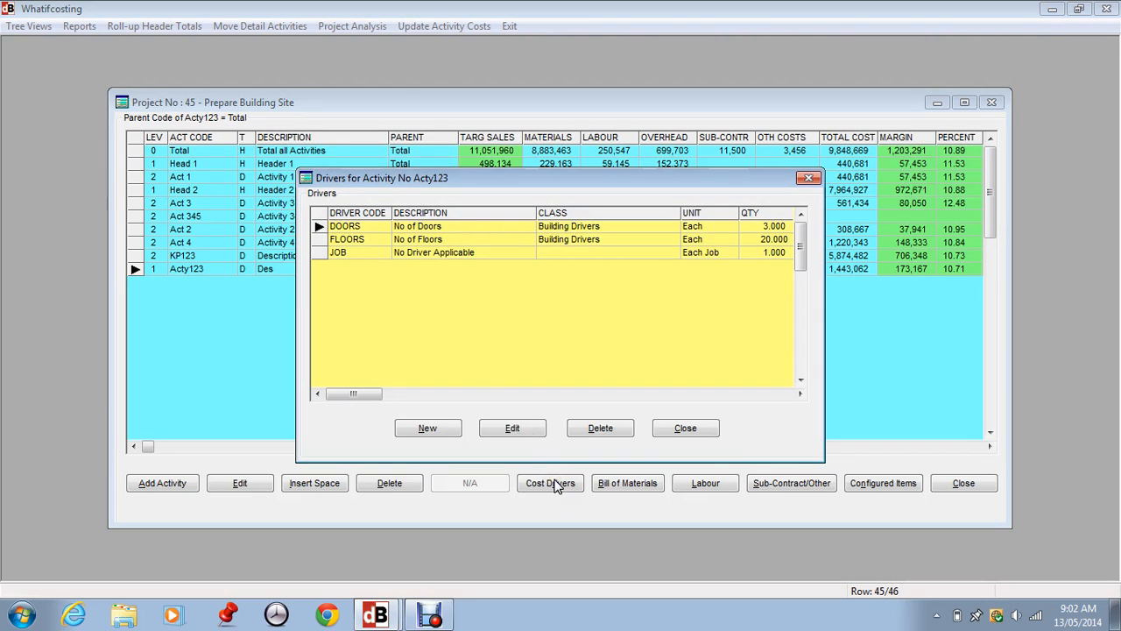
left_click(338, 255)
left_click(767, 254)
left_click(318, 227)
left_click(318, 241)
Add the WINDOWS driver to activity Acty123 with a quantity of 26 and close the drivers list.
left_click(426, 430)
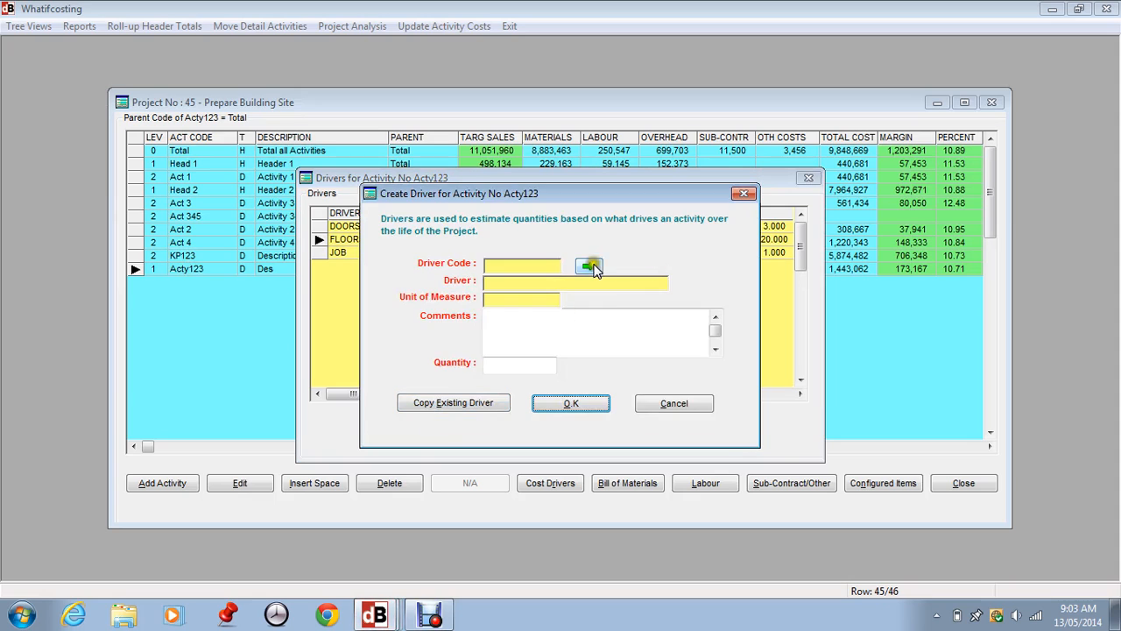
left_click(594, 266)
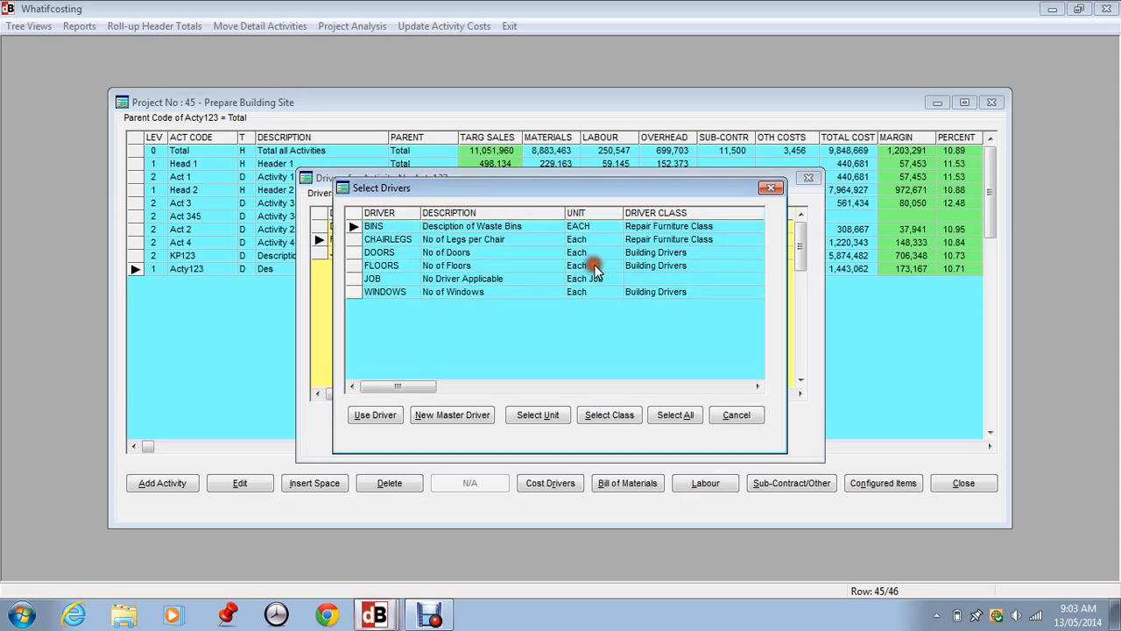
left_click(391, 294)
left_click(374, 406)
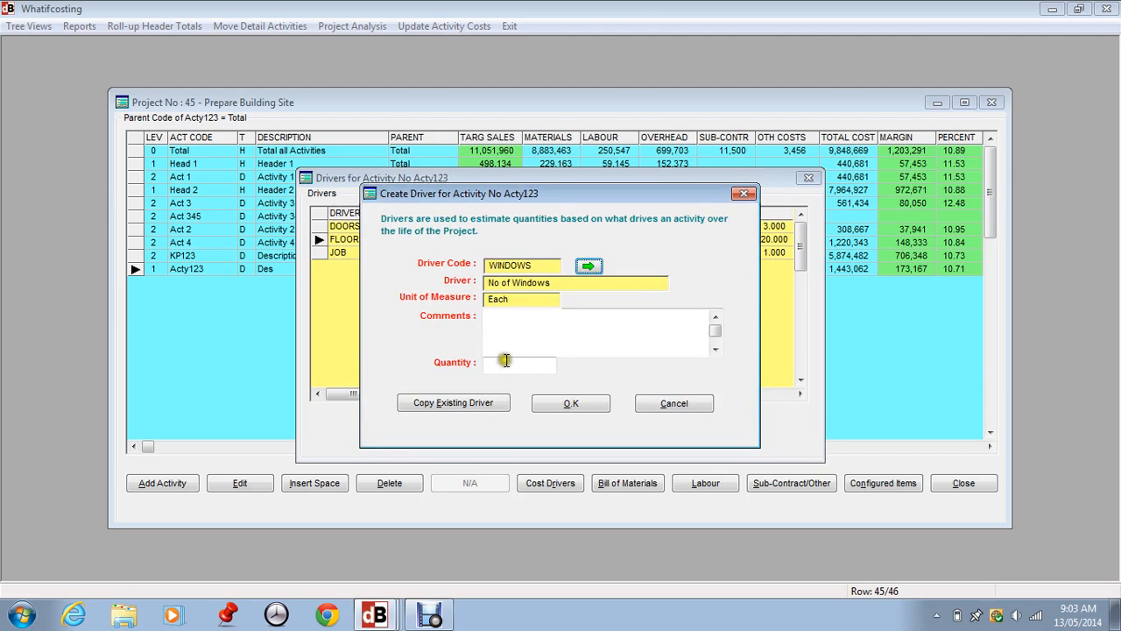
left_click_drag(504, 369, 573, 368)
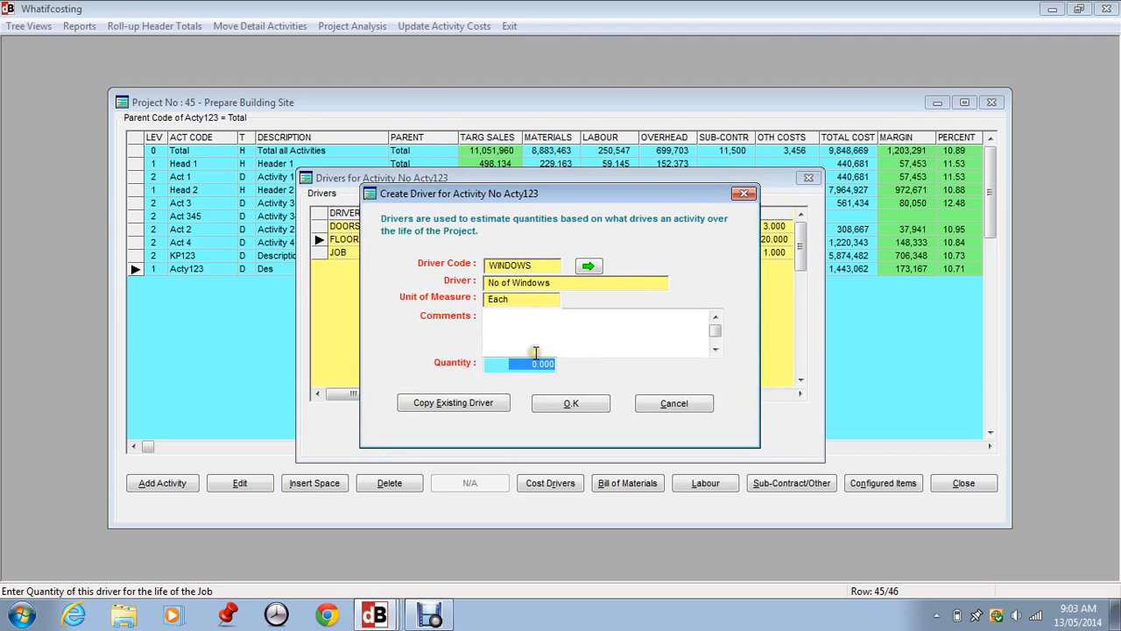
type("26")
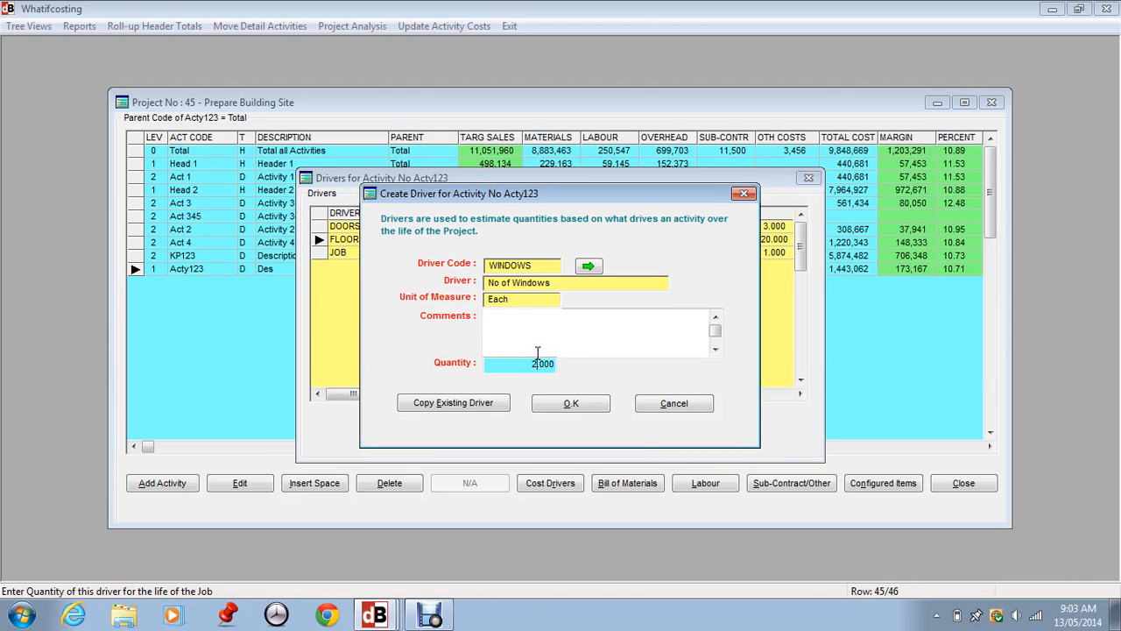
left_click(558, 405)
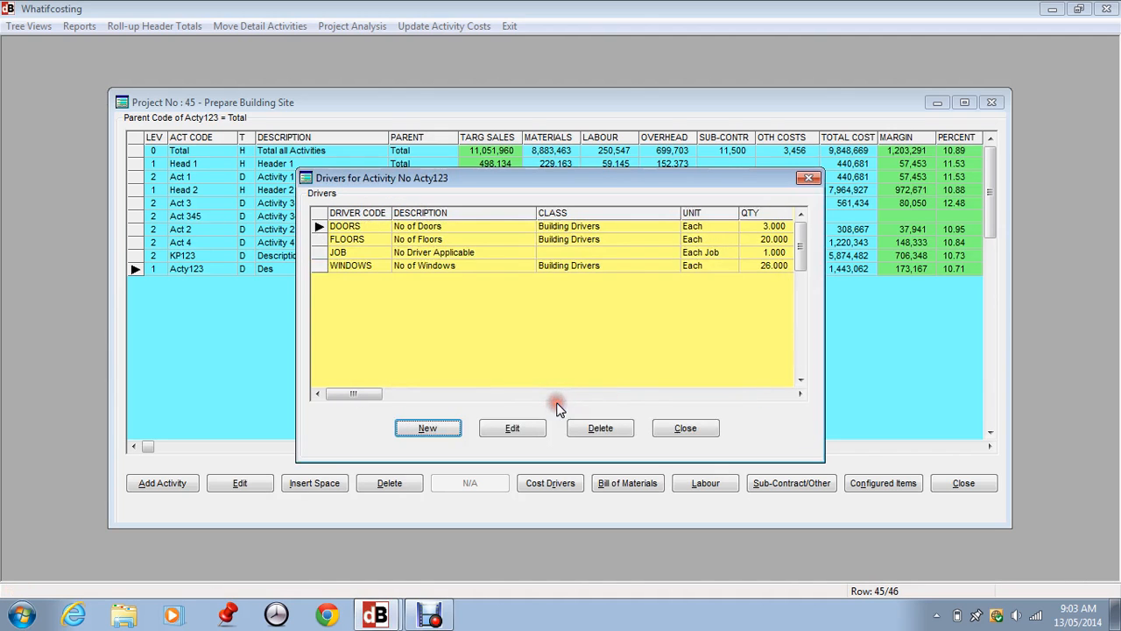
left_click(685, 427)
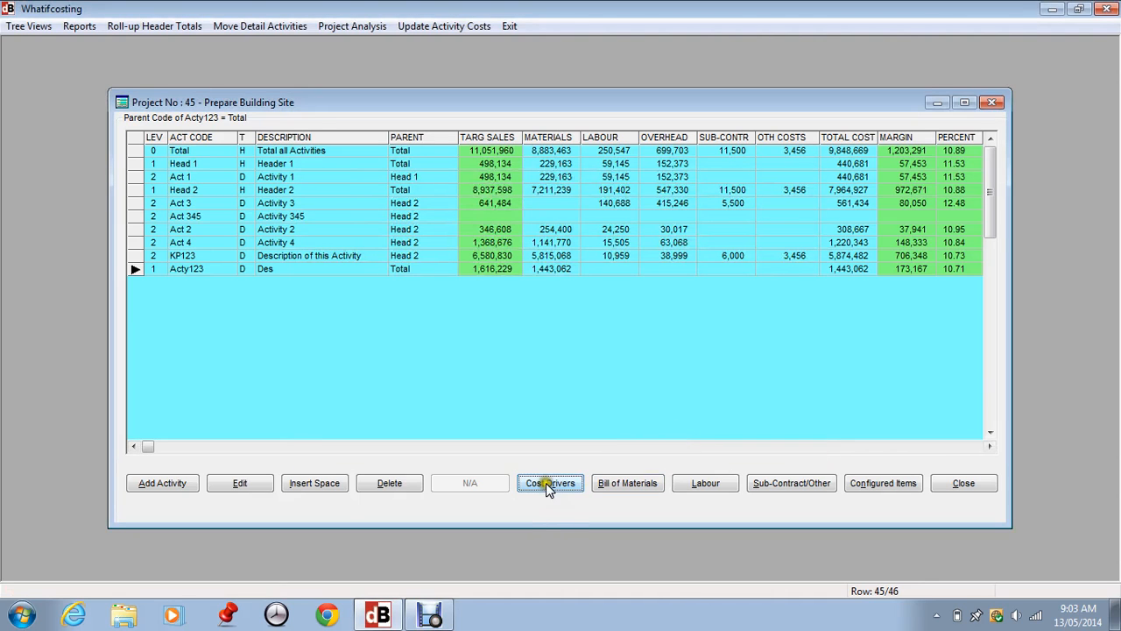
Open the labour operations of activity Acty123 and start adding a new operation.
left_click(548, 483)
left_click(685, 429)
left_click(711, 484)
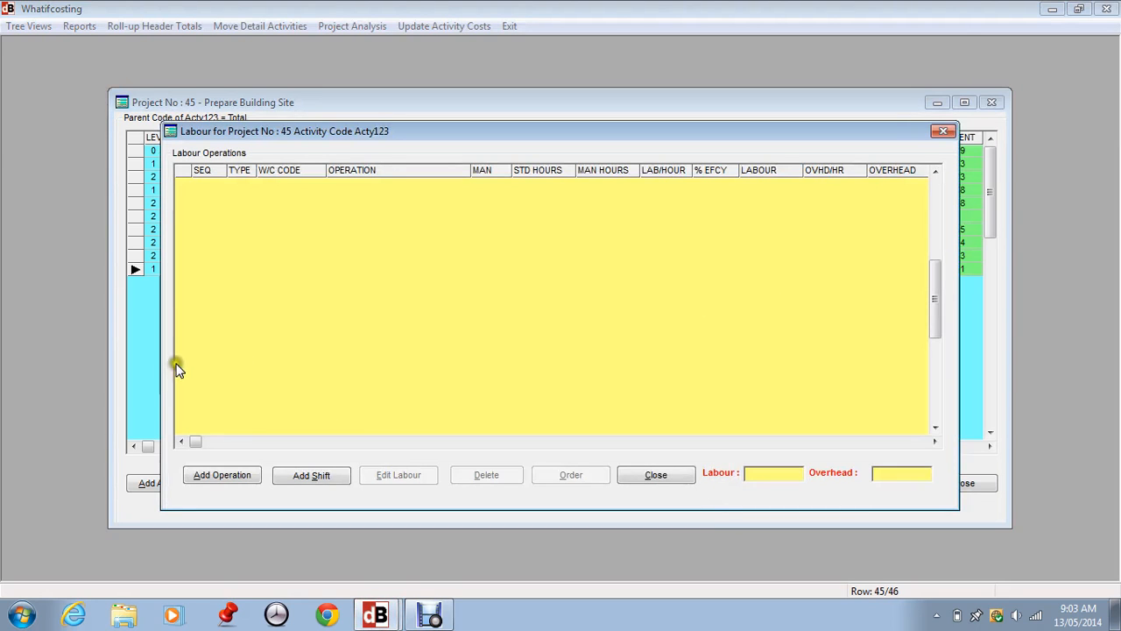
left_click(199, 474)
left_click(202, 478)
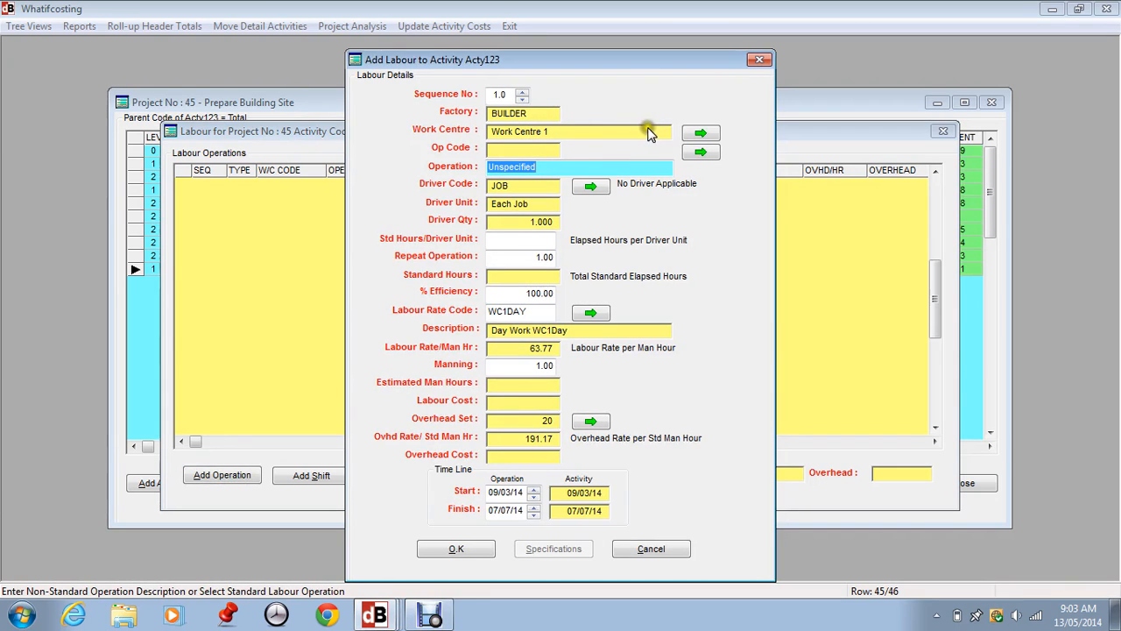
Browse the work centre and standard operation lists without selecting anything.
left_click(701, 133)
left_click(604, 424)
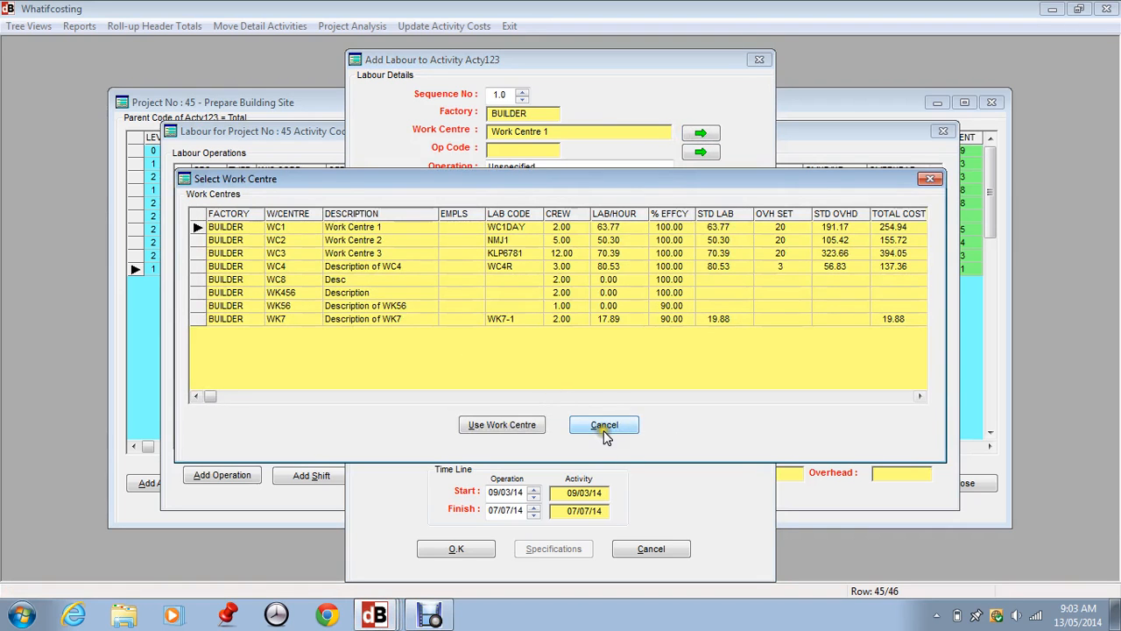
left_click(700, 152)
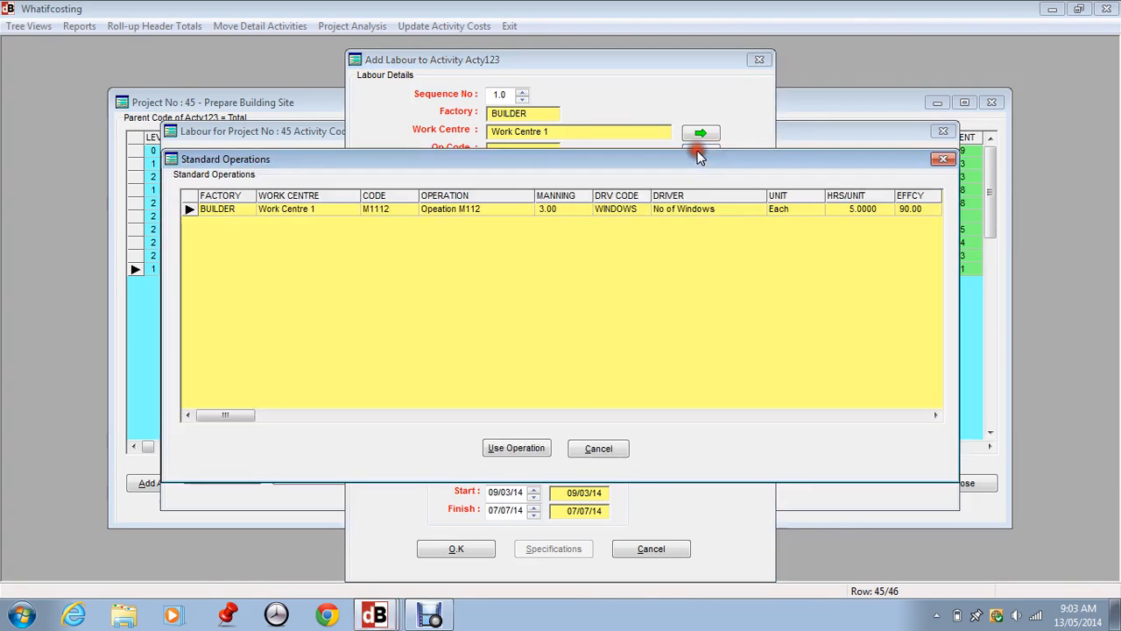
left_click(599, 450)
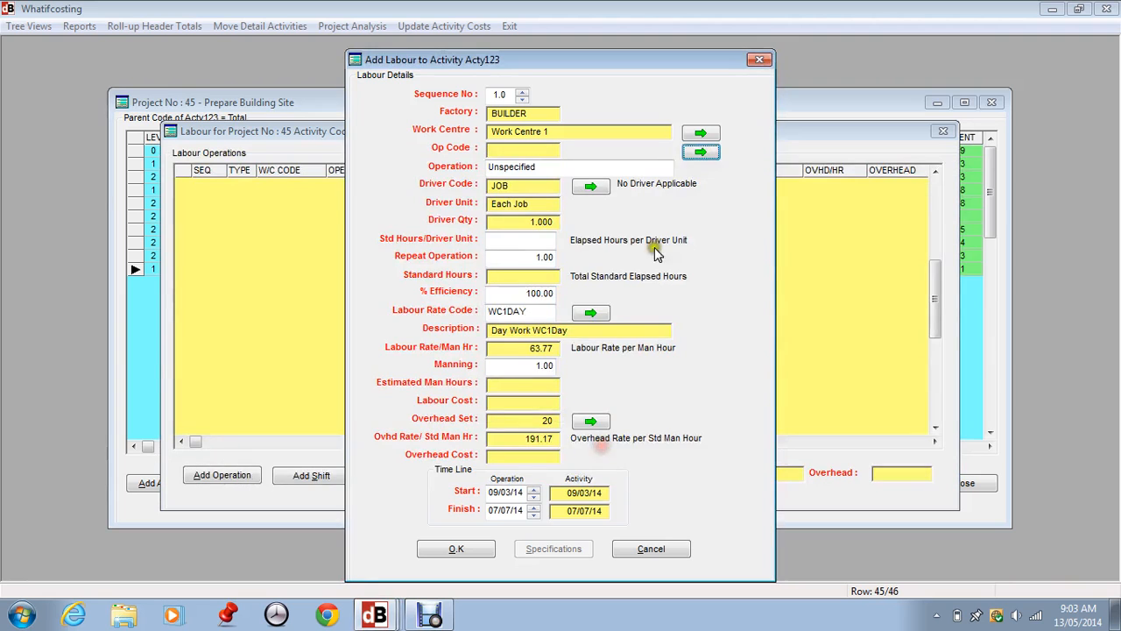
Set the operation description to Non Standard.
left_click(543, 164)
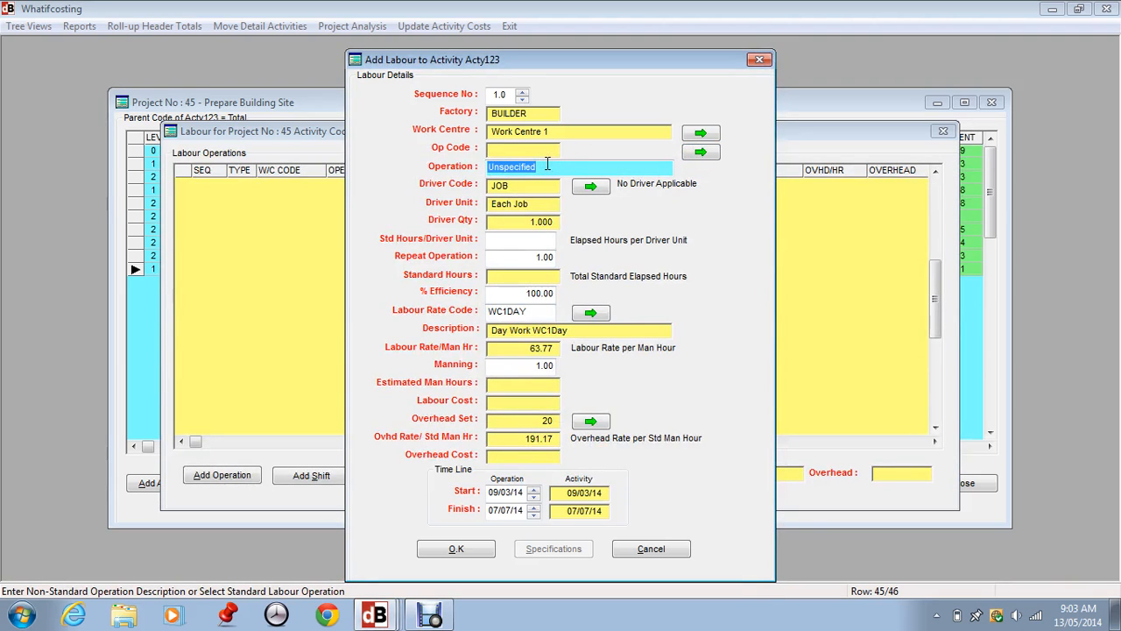
type("nON sTAND")
key("BackSpace")
key("BackSpace")
key("BackSpace")
key("BackSpace")
key("BackSpace")
key("BackSpace")
key("BackSpace")
key("BackSpace")
key("BackSpace")
key("BackSpace")
key("BackSpace")
key("BackSpace")
type("Non Standard")
Set the operation's driver code to WINDOWS from the activity's job drivers.
left_click(591, 187)
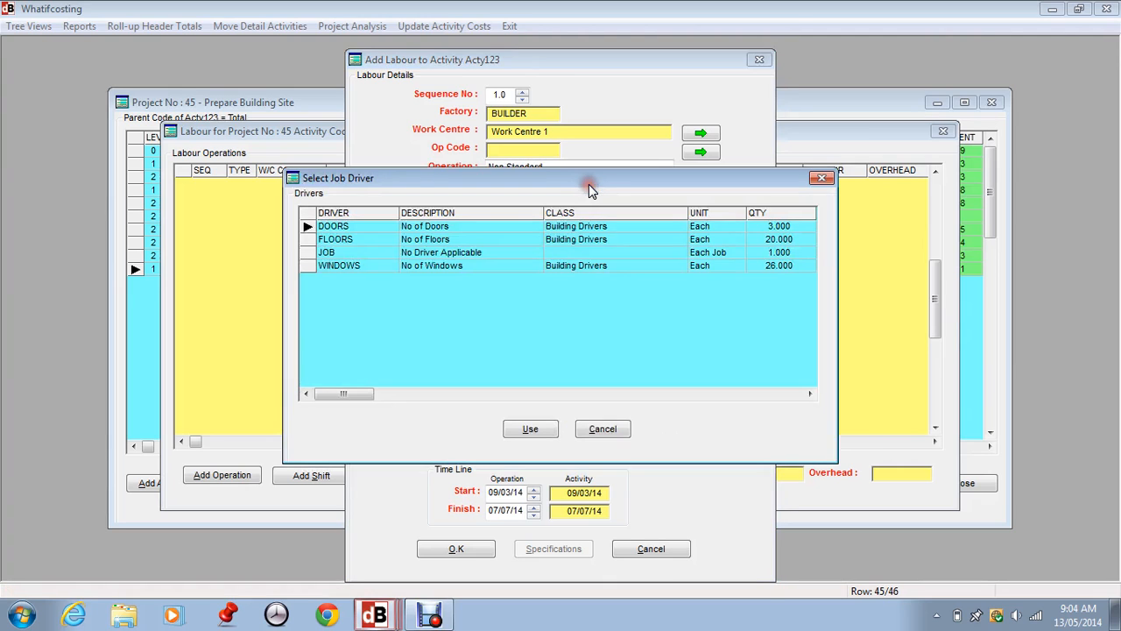
left_click(348, 265)
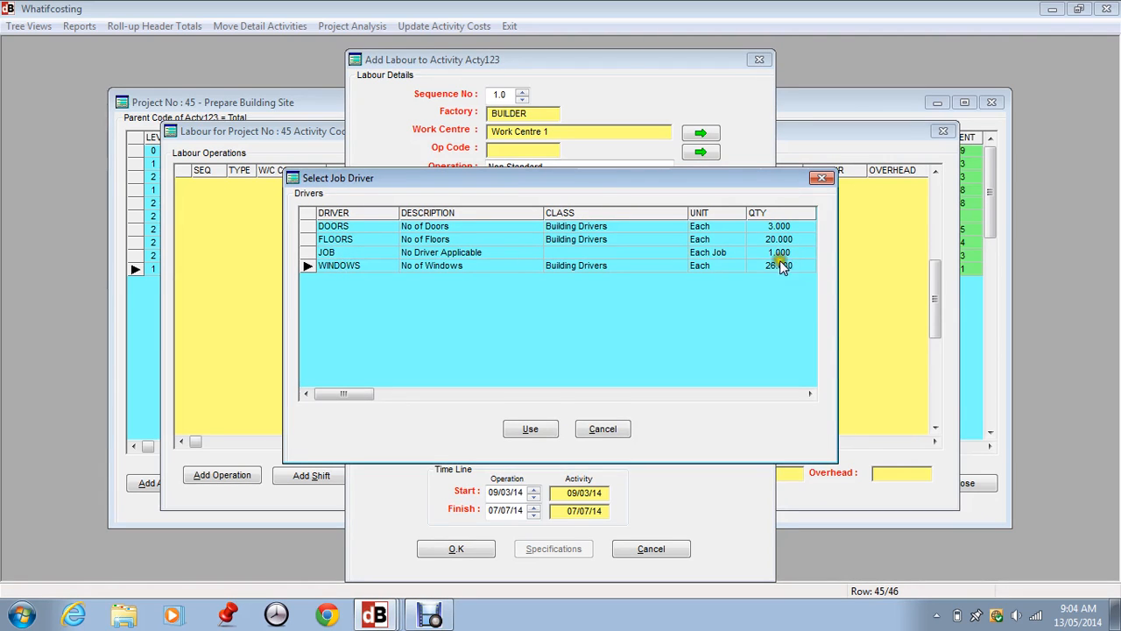
left_click(517, 425)
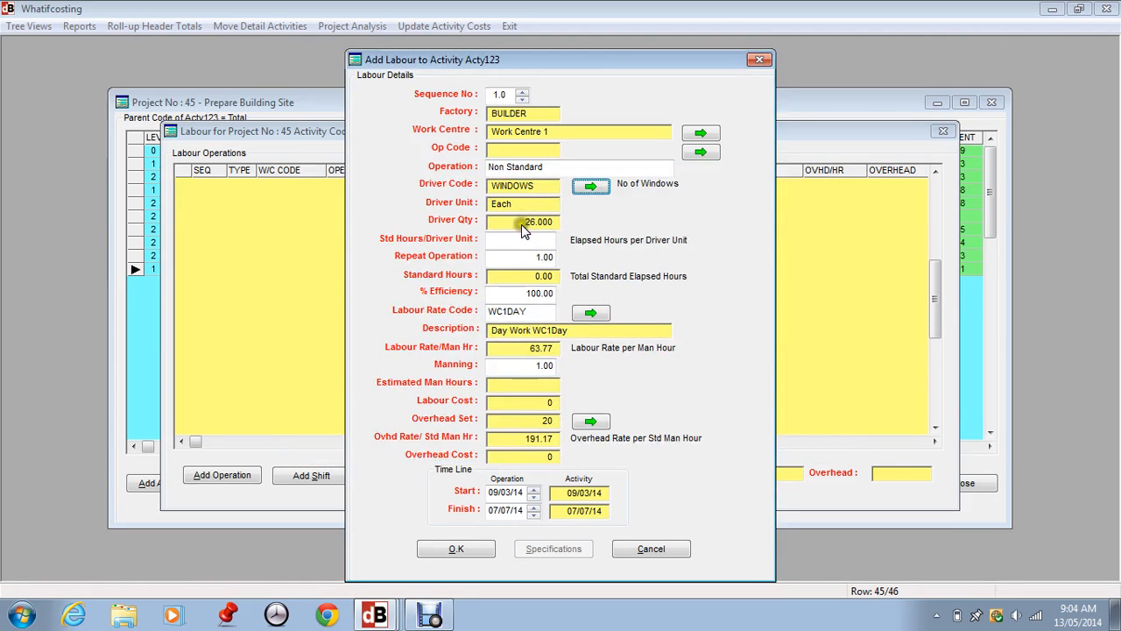
Set standard hours per driver unit to 0.5, repeat operation to 2 and efficiency to 90%.
left_click_drag(513, 243, 580, 243)
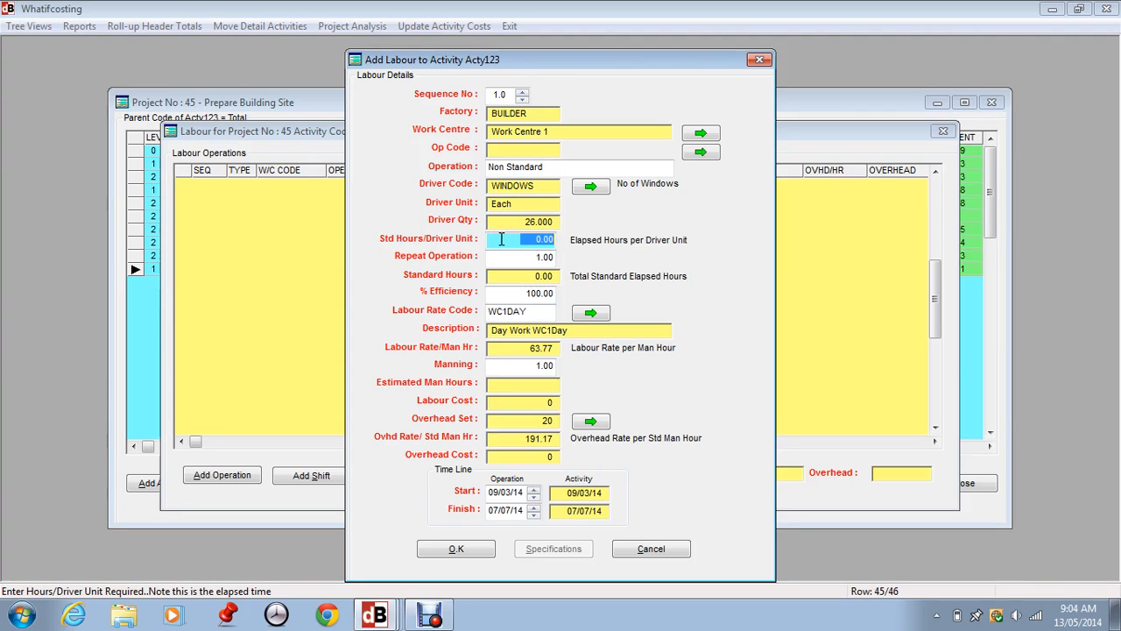
type(".5")
key("Tab")
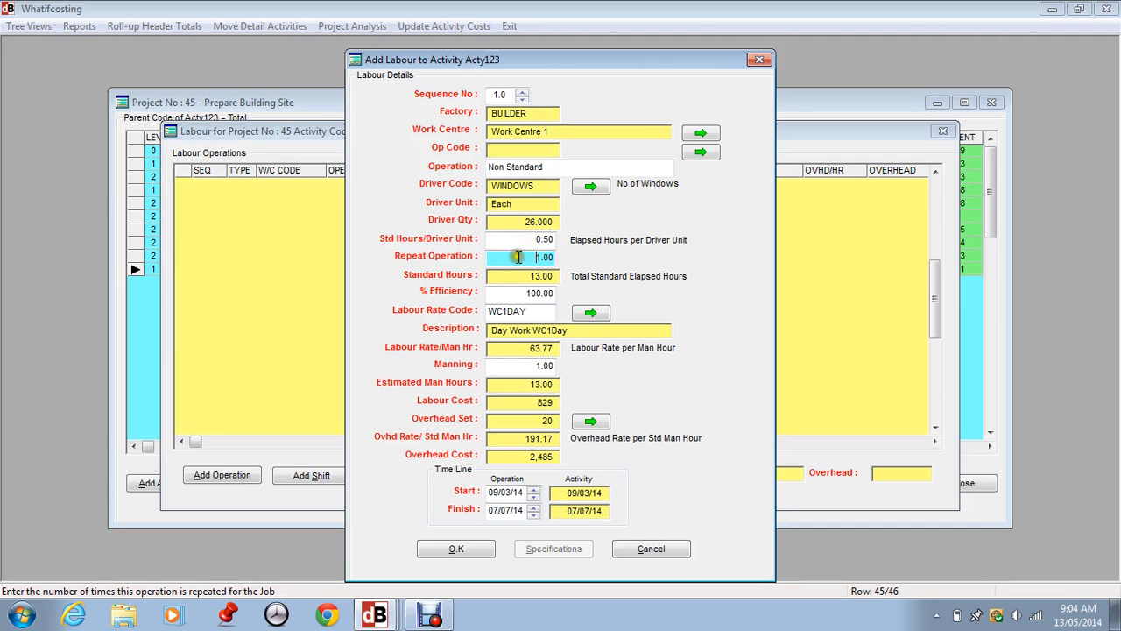
type("2")
key("Tab")
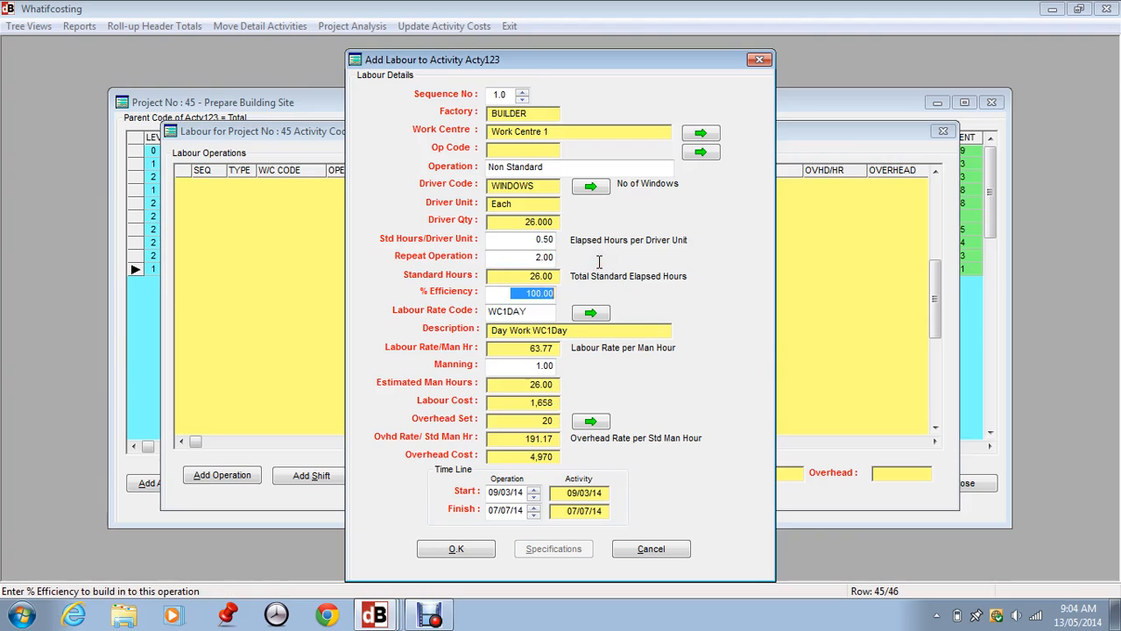
type("90")
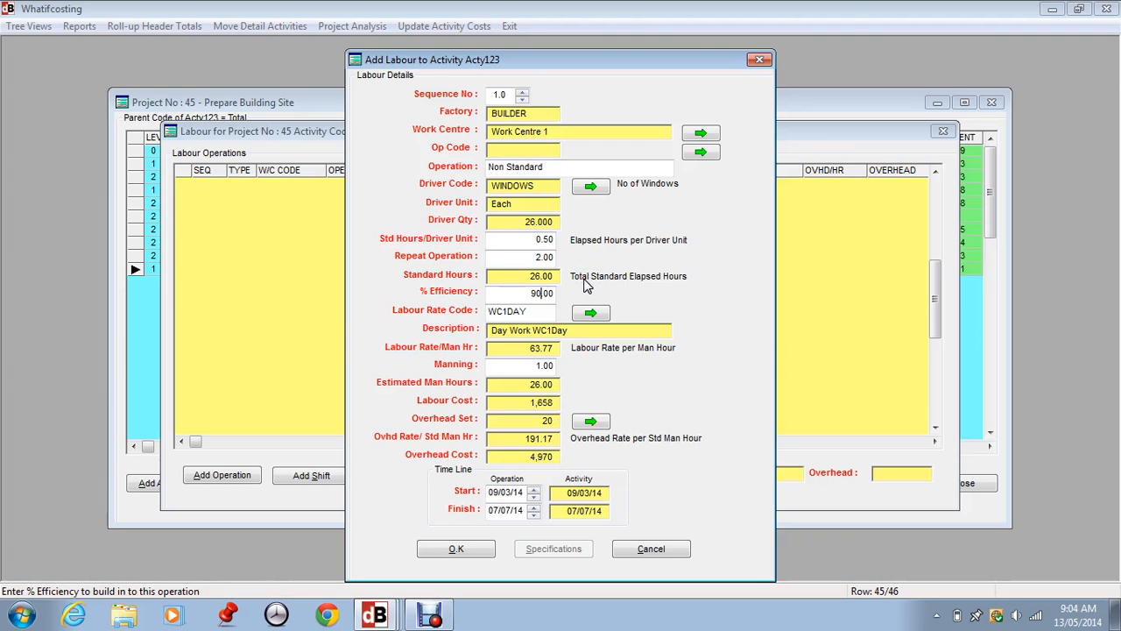
key("Tab")
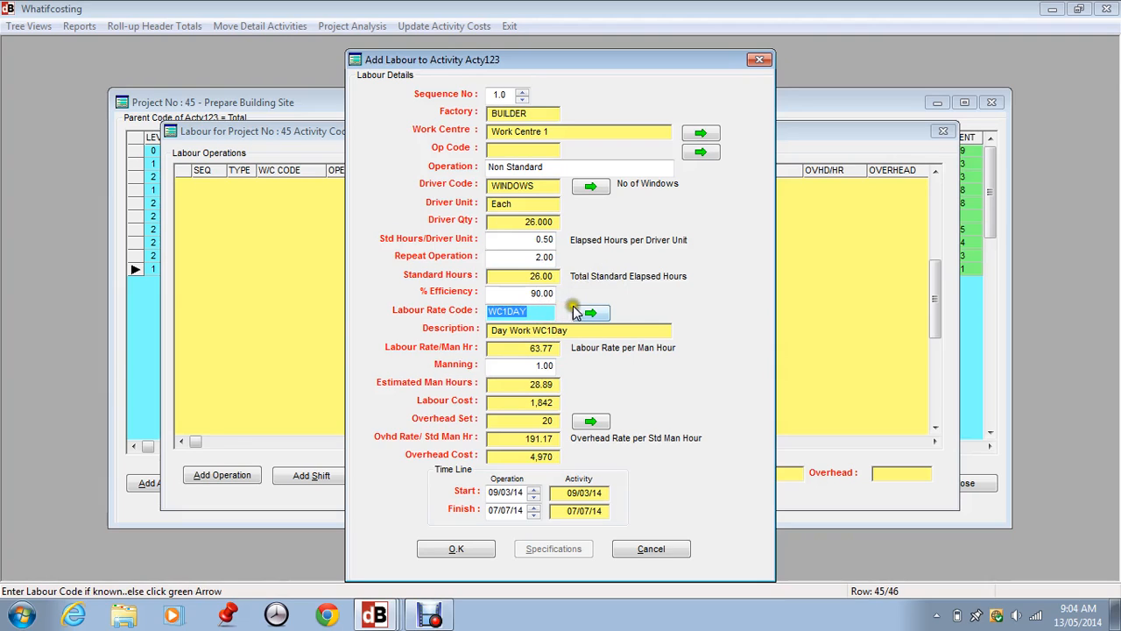
Open the standard labour rates list and close it without changing the rate code.
left_click(585, 313)
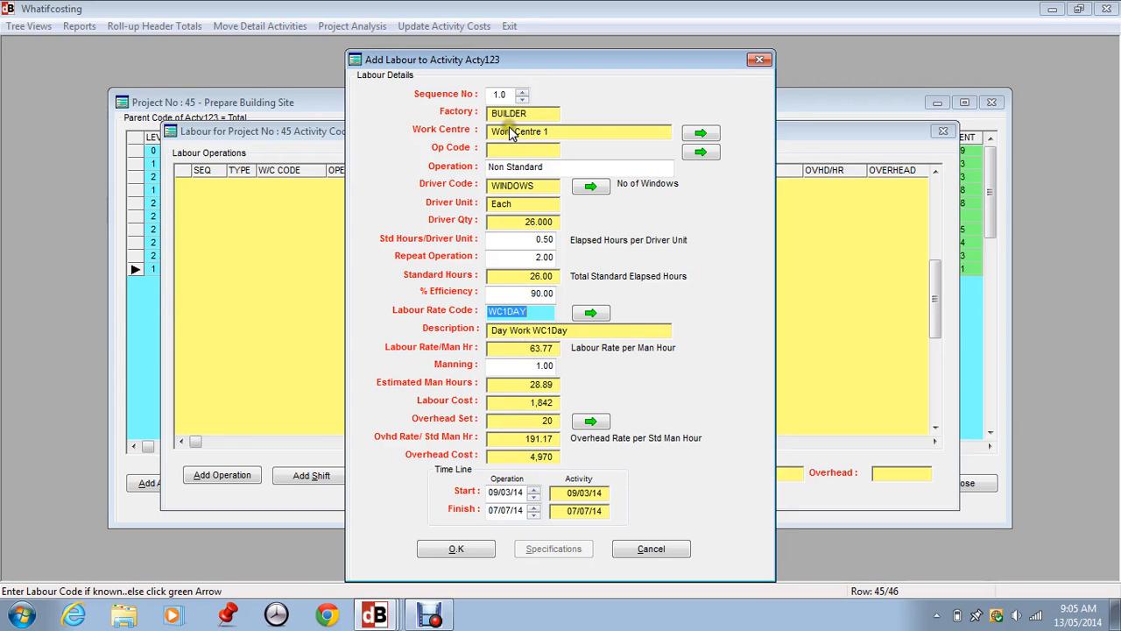
left_click(590, 314)
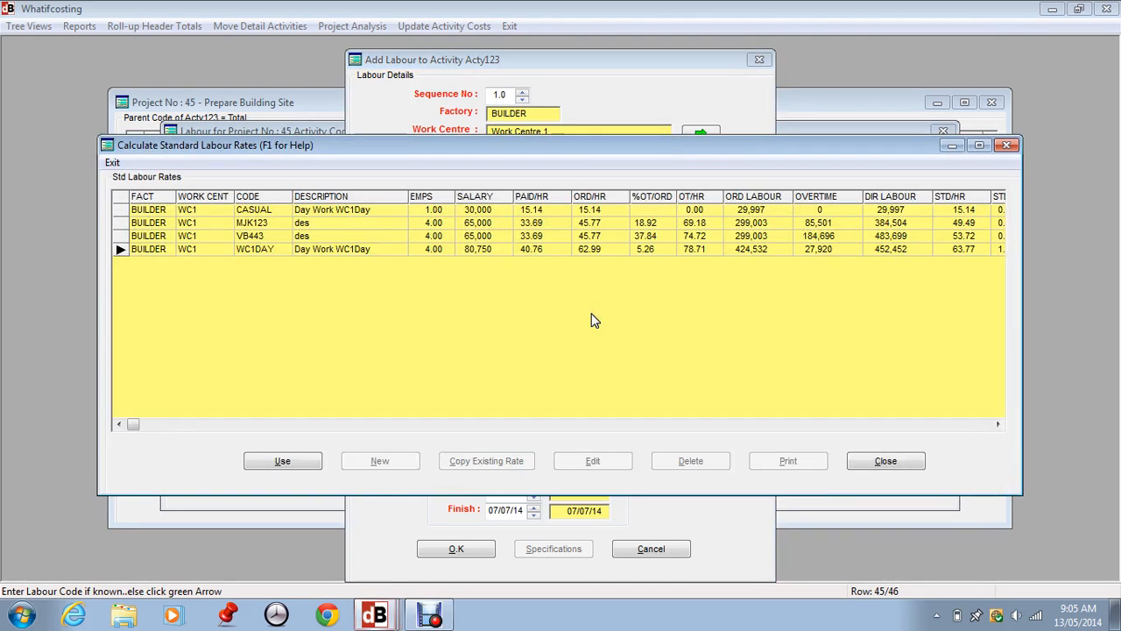
left_click(886, 461)
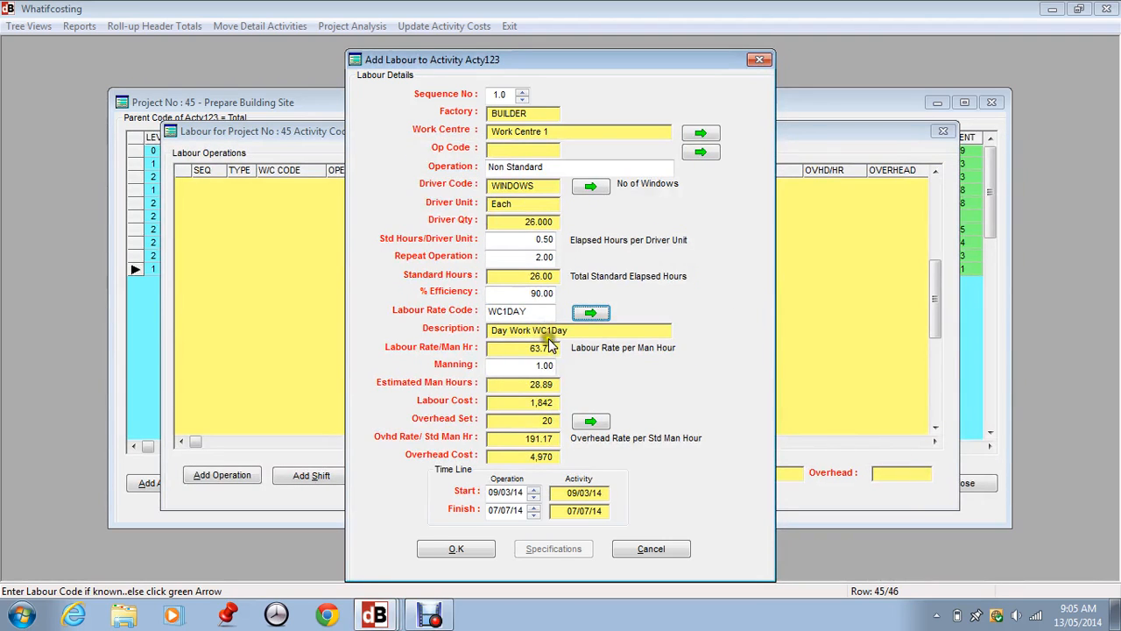
Set the operation's manning to 2.
left_click(524, 366)
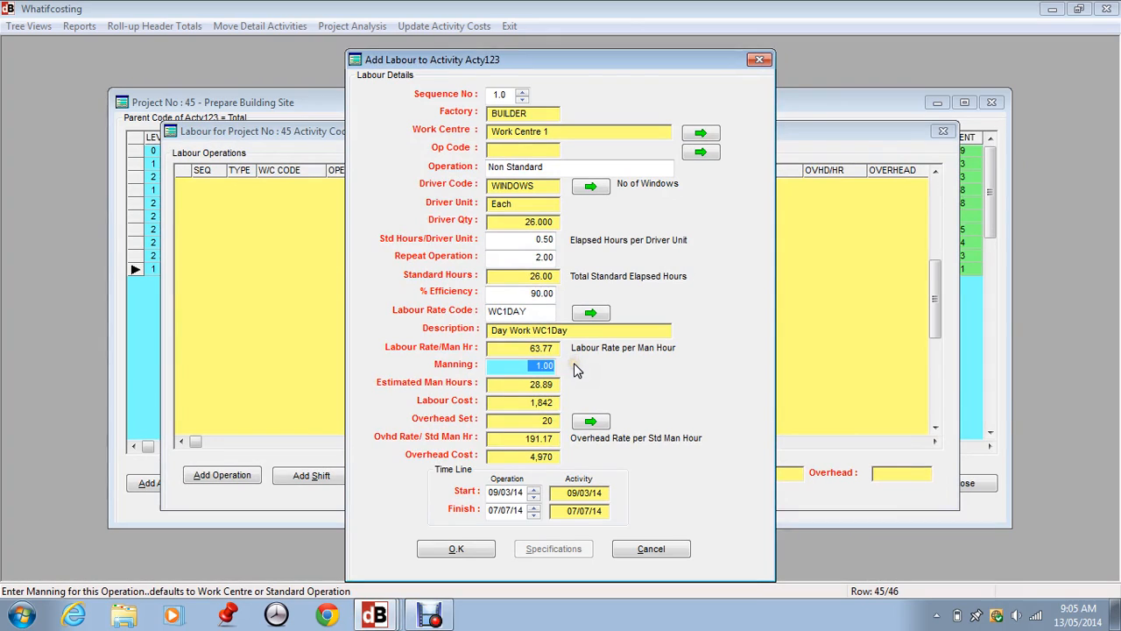
type("2")
key("Tab")
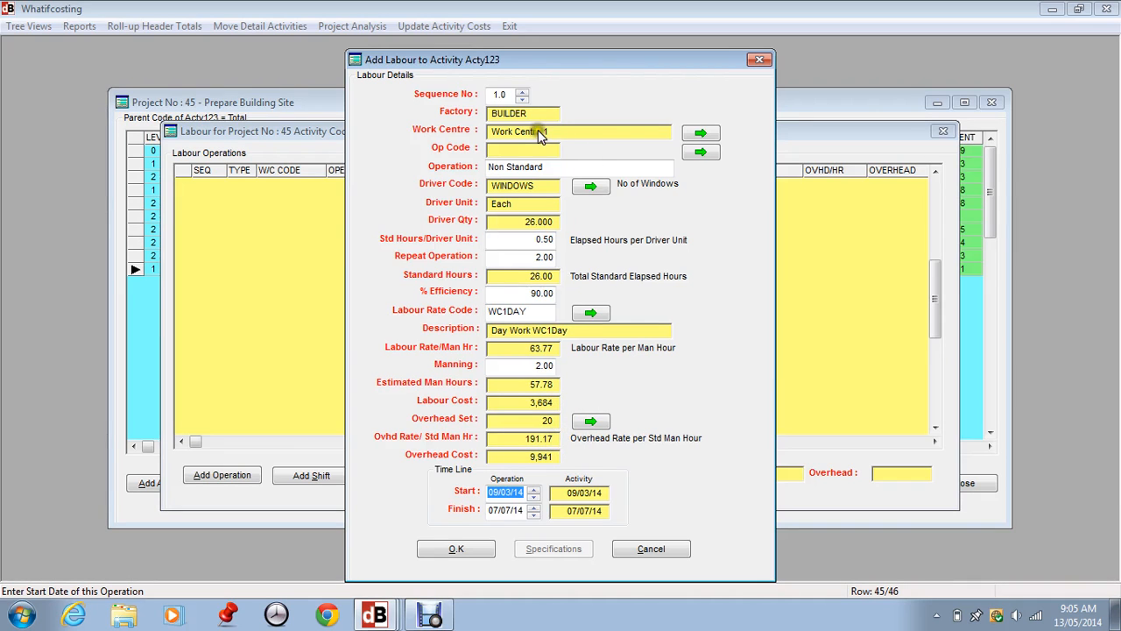
Review the work centre overhead rates without changing them and save the labour operation.
left_click(590, 421)
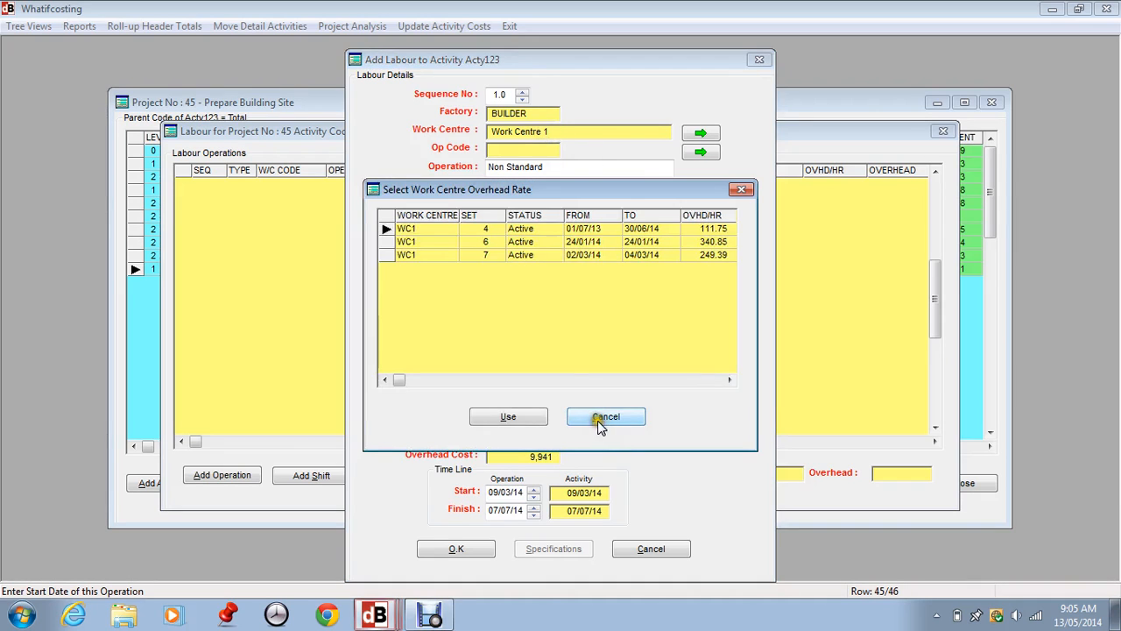
left_click(614, 420)
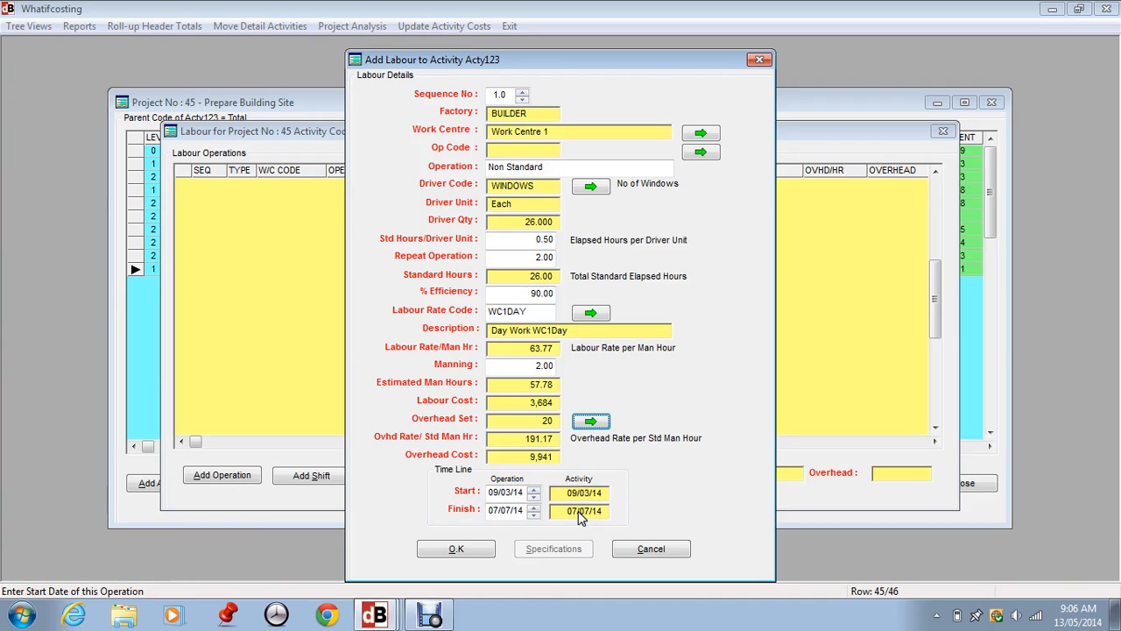
left_click(476, 549)
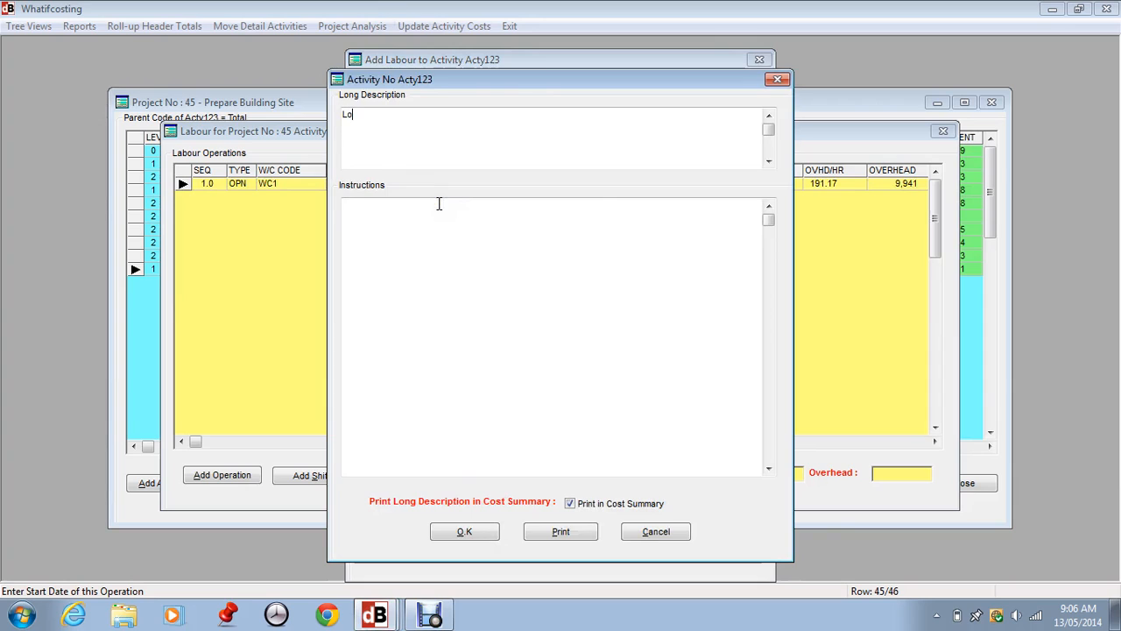
Enter Long Description as the activity's long description and confirm it.
type("Long Description")
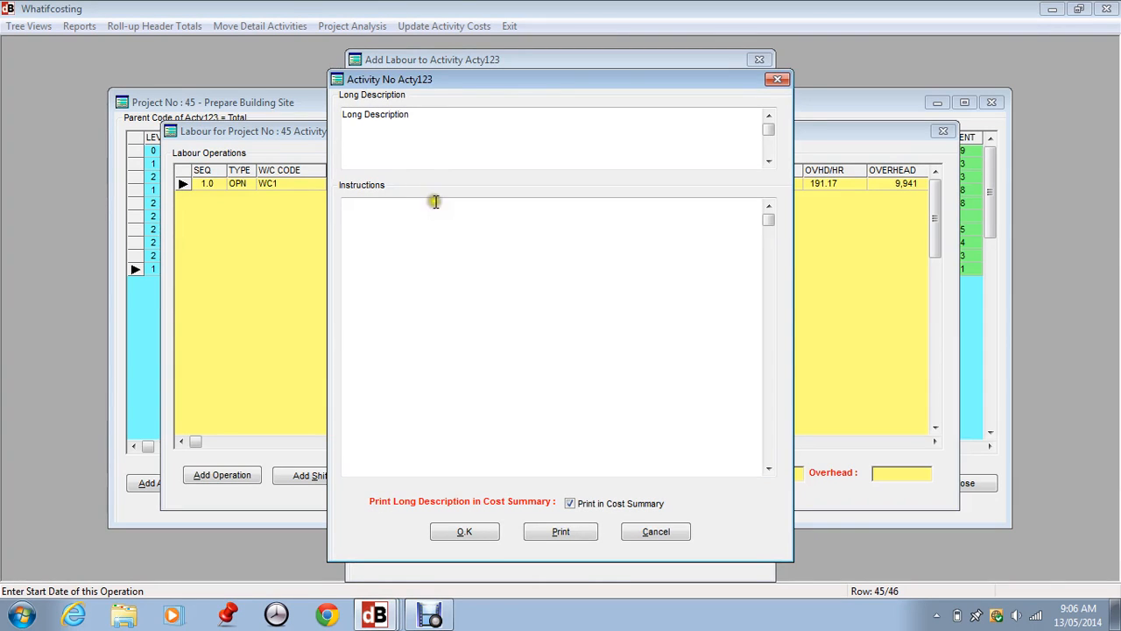
left_click(412, 229)
left_click(481, 532)
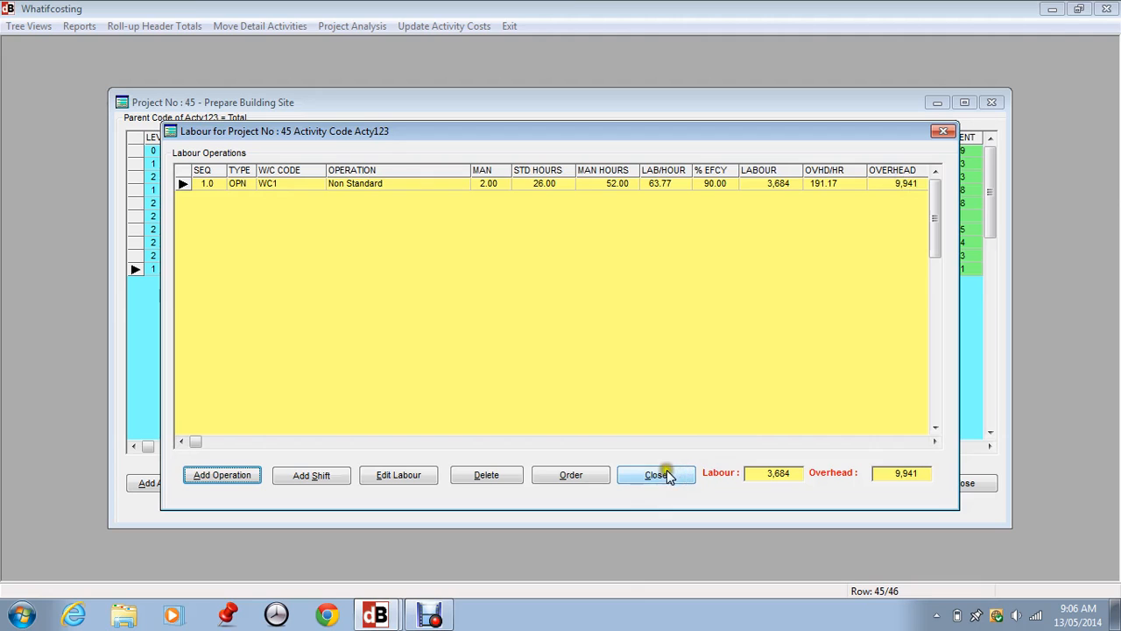
Add a configured shift, WC1AFT, as a new labour operation for the activity.
left_click(316, 475)
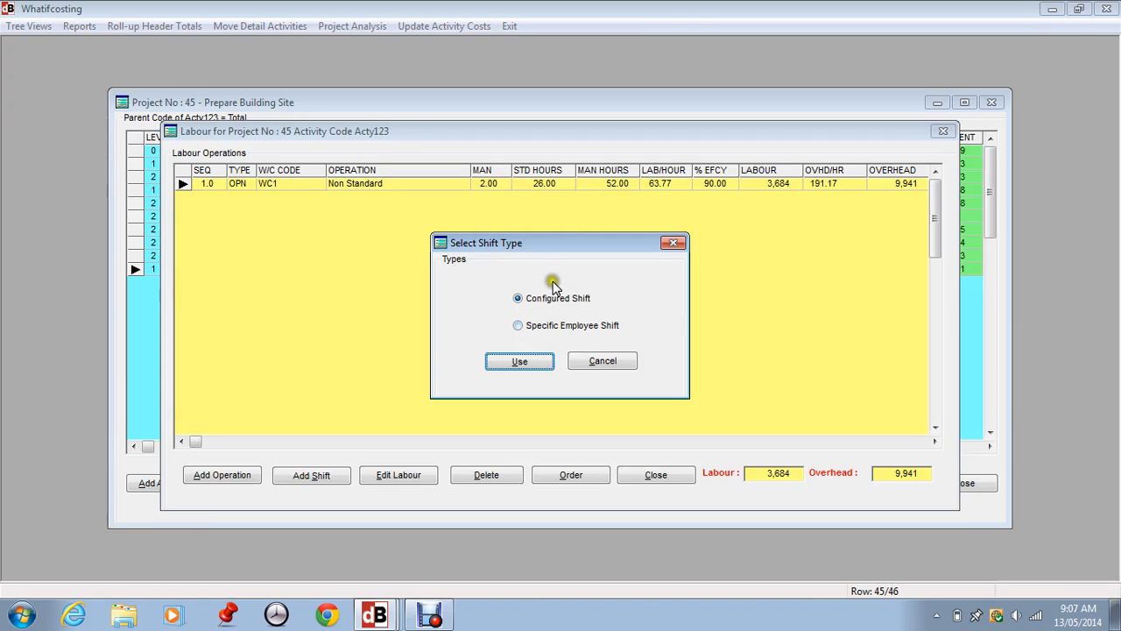
left_click(520, 329)
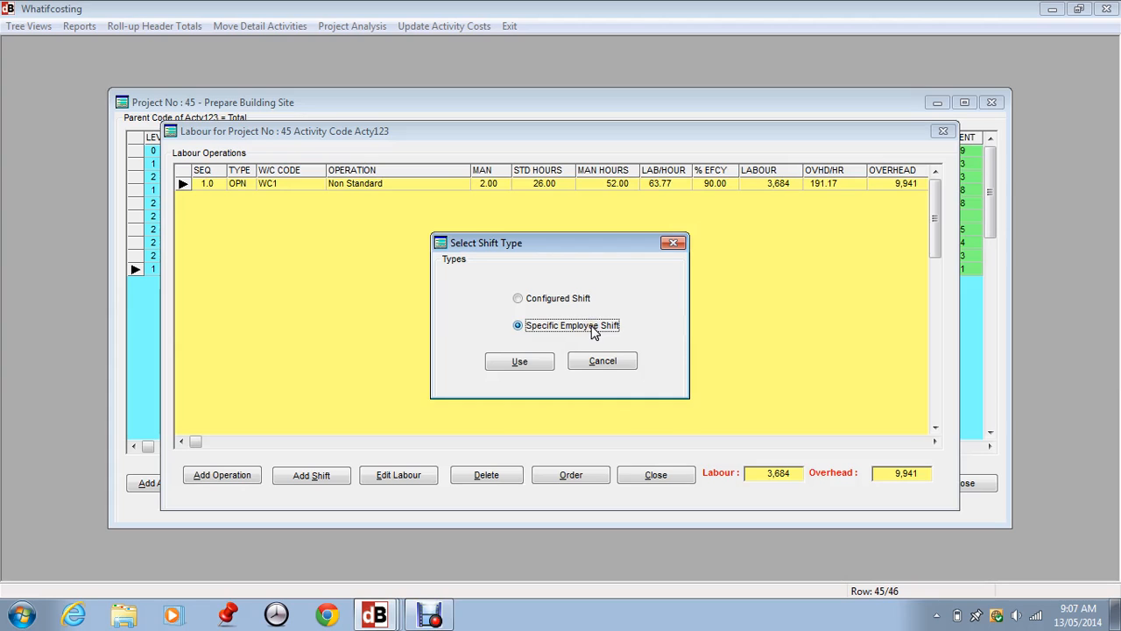
left_click(550, 301)
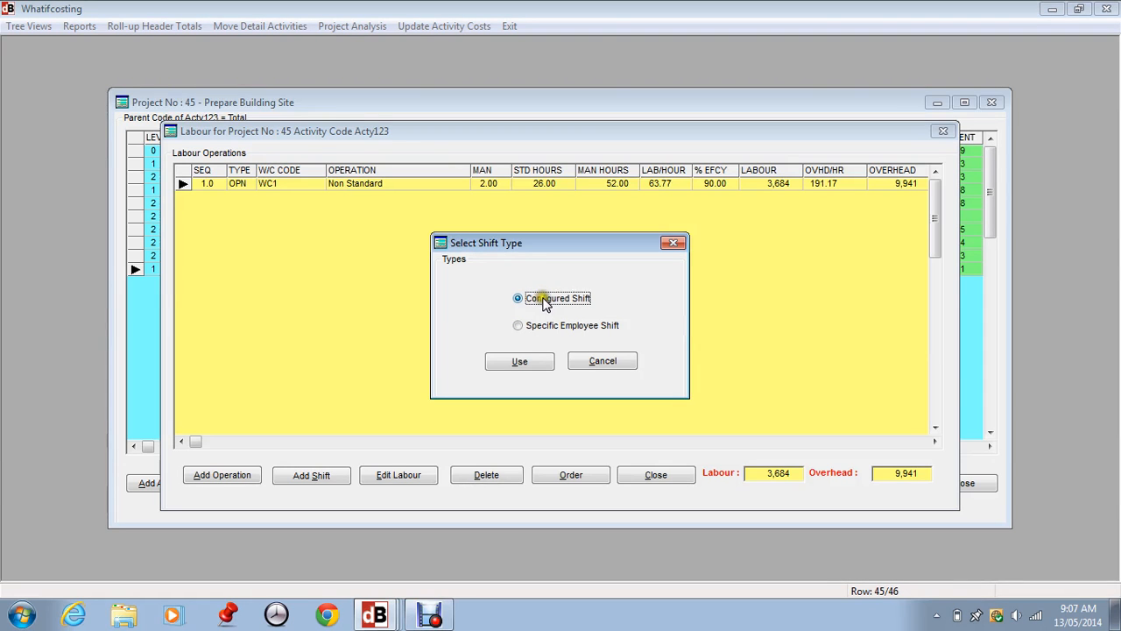
left_click(520, 361)
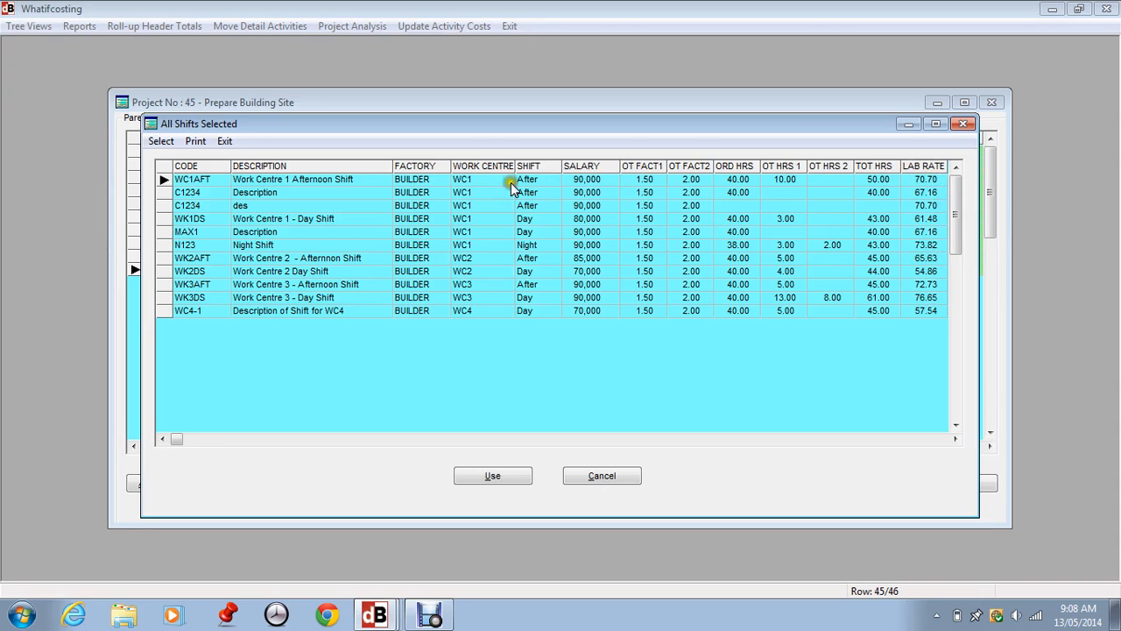
left_click(491, 477)
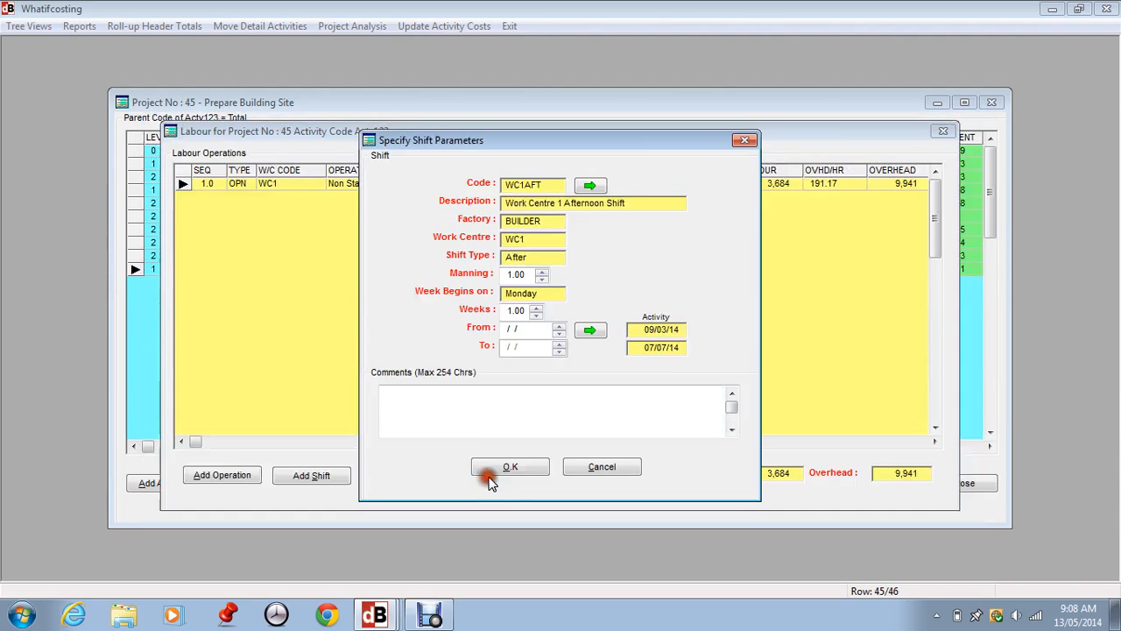
Set the shift's manning to 3 and its duration to 5 weeks.
left_click(543, 271)
left_click(542, 271)
left_click(535, 307)
double_click(535, 309)
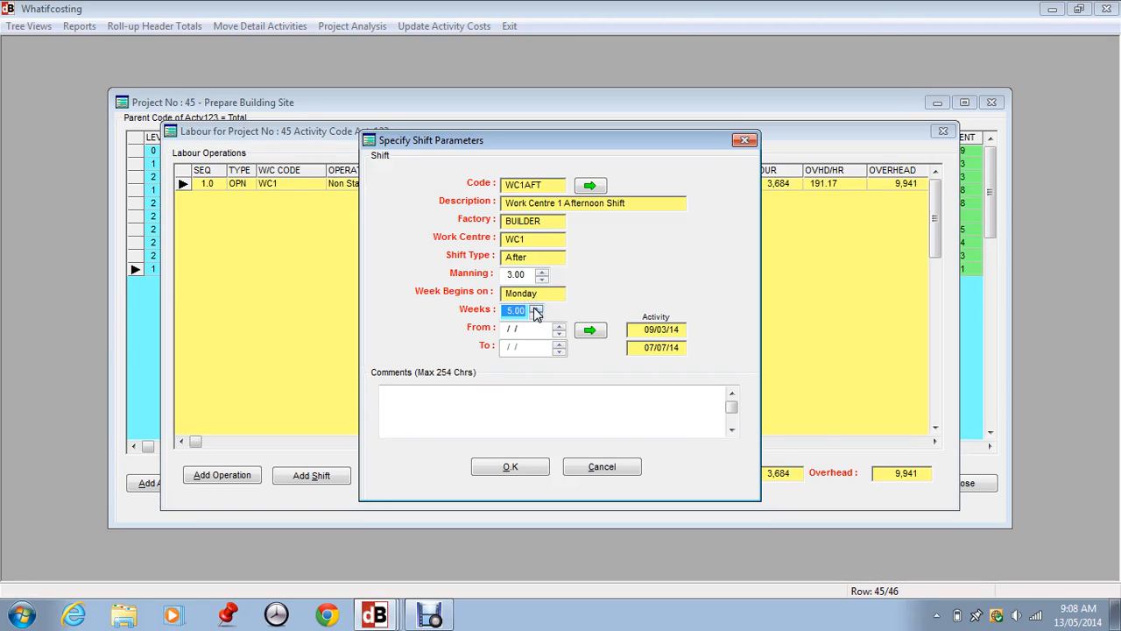
left_click(535, 309)
Set the shift start date to the Monday 02/06/14 from the list of start dates.
left_click(559, 330)
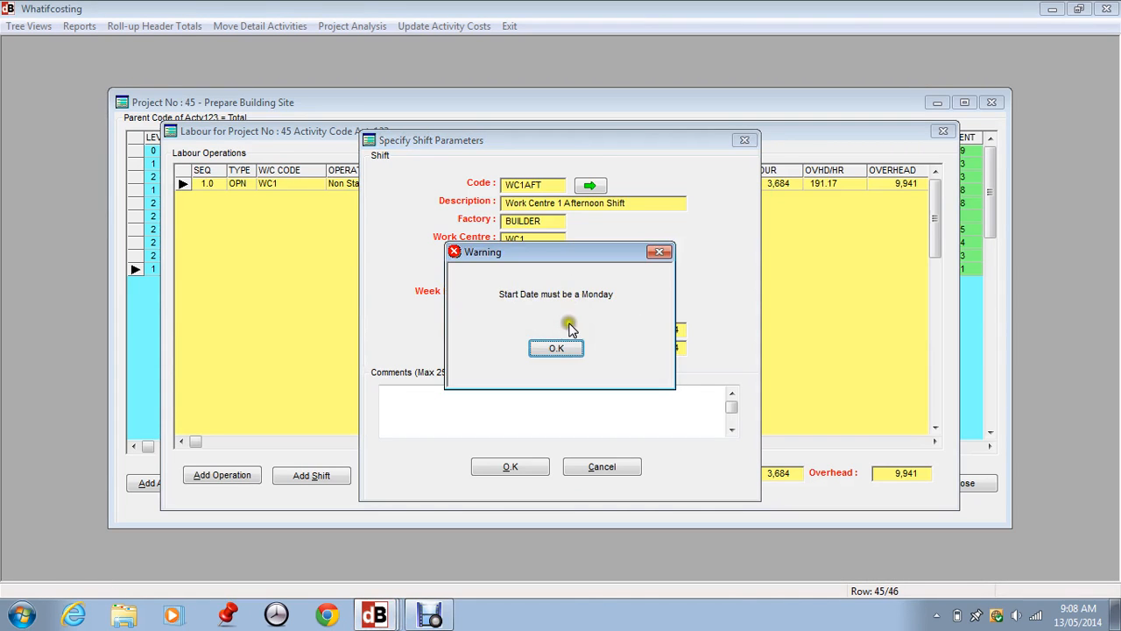
left_click(557, 348)
left_click(557, 349)
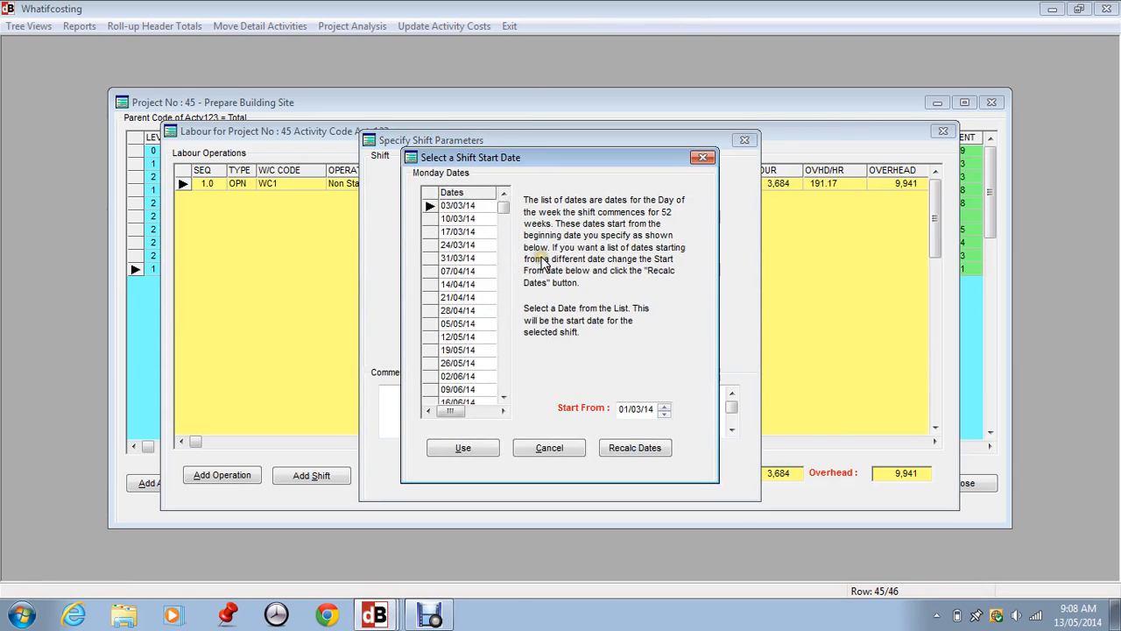
left_click(455, 380)
left_click(463, 447)
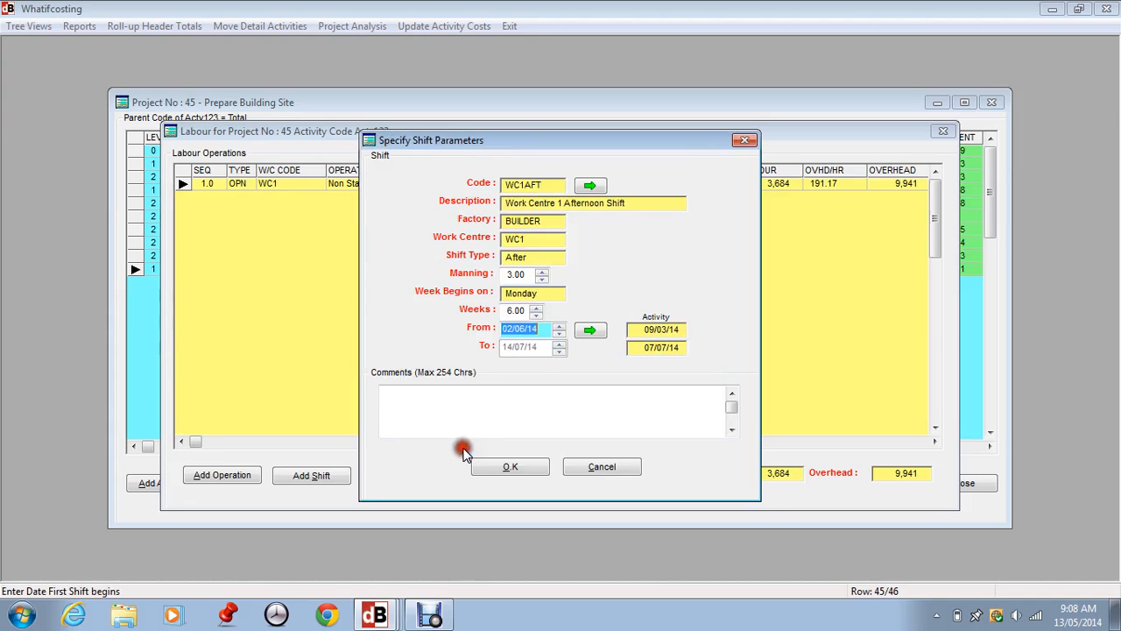
Adjust the shift duration back to 5 weeks and confirm the shift parameters.
left_click(537, 309)
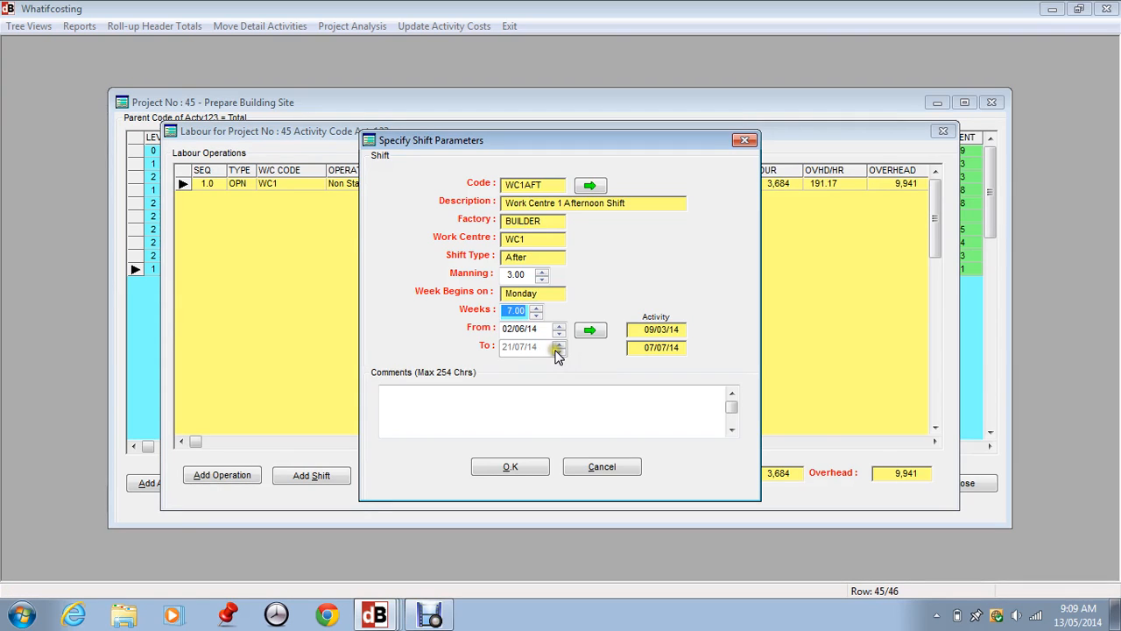
left_click(536, 315)
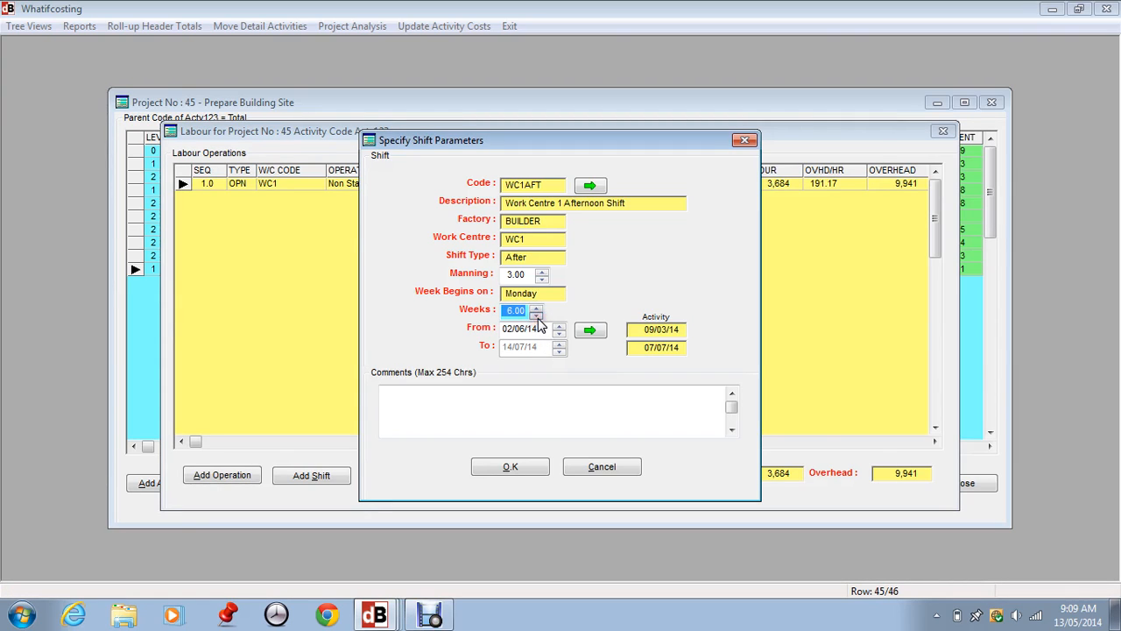
left_click(536, 315)
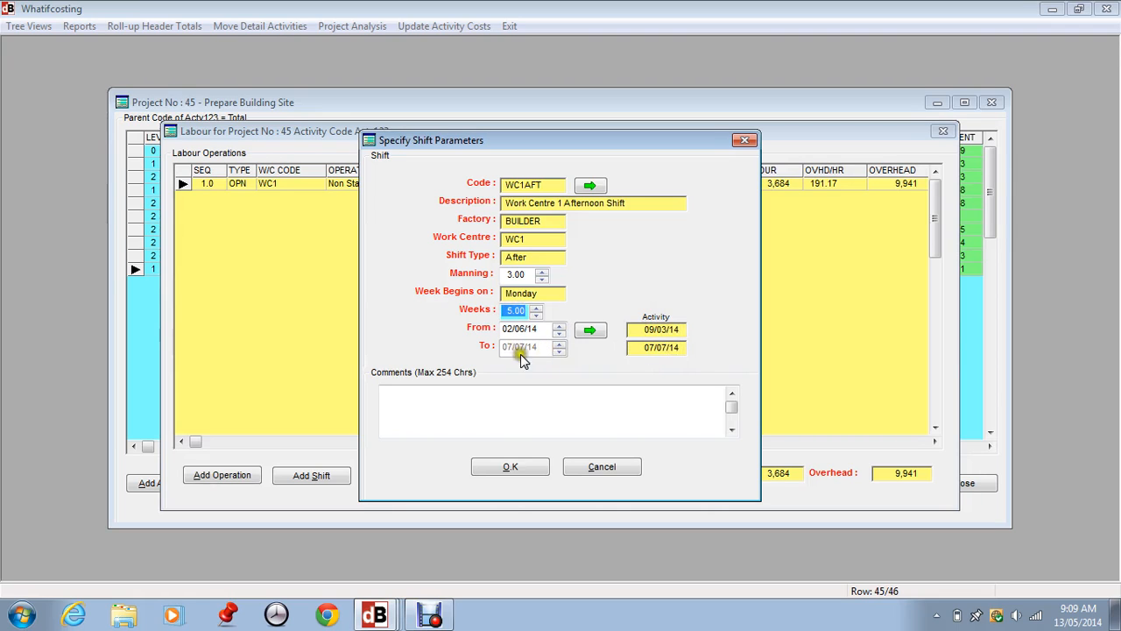
left_click(405, 402)
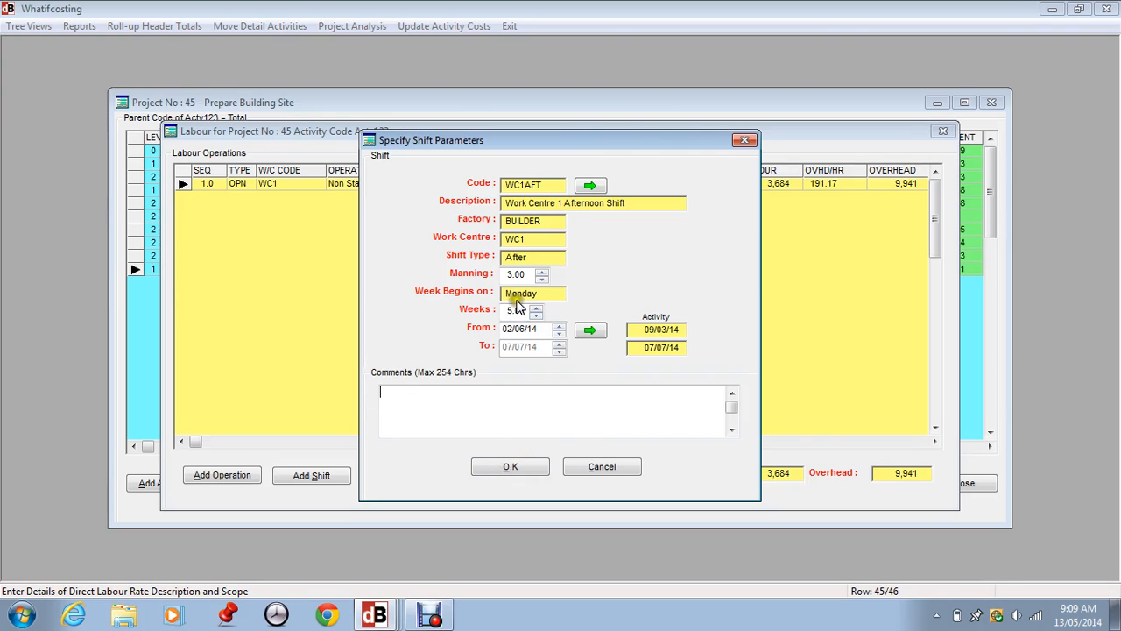
left_click(510, 467)
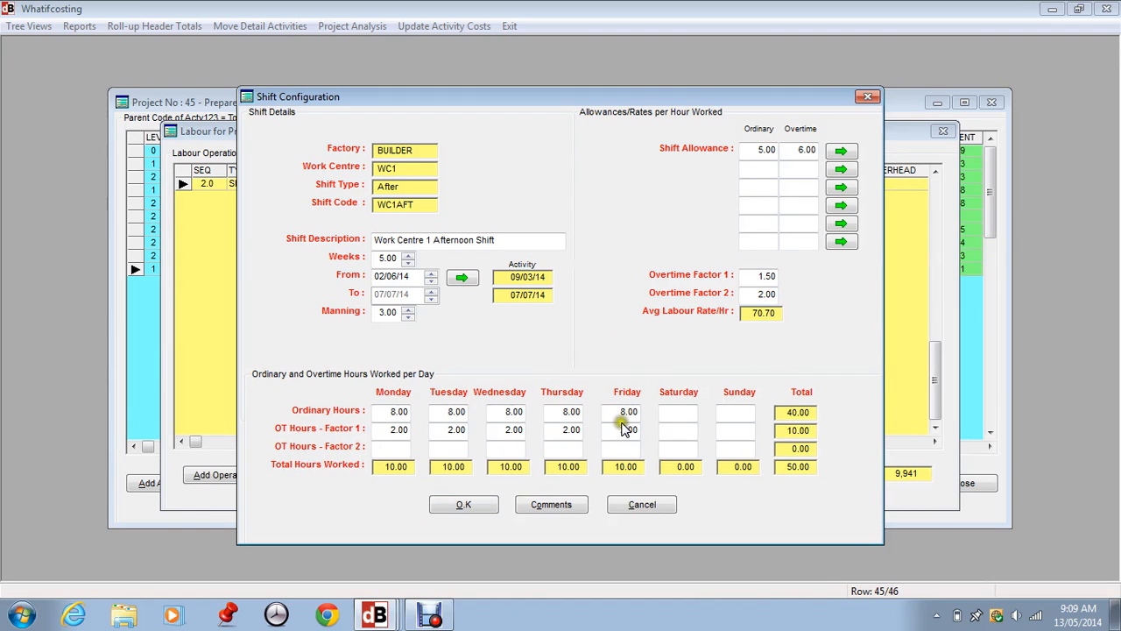
Enter 2 overtime factor 2 hours for Saturday in the shift's hours worked per day.
left_click(670, 447)
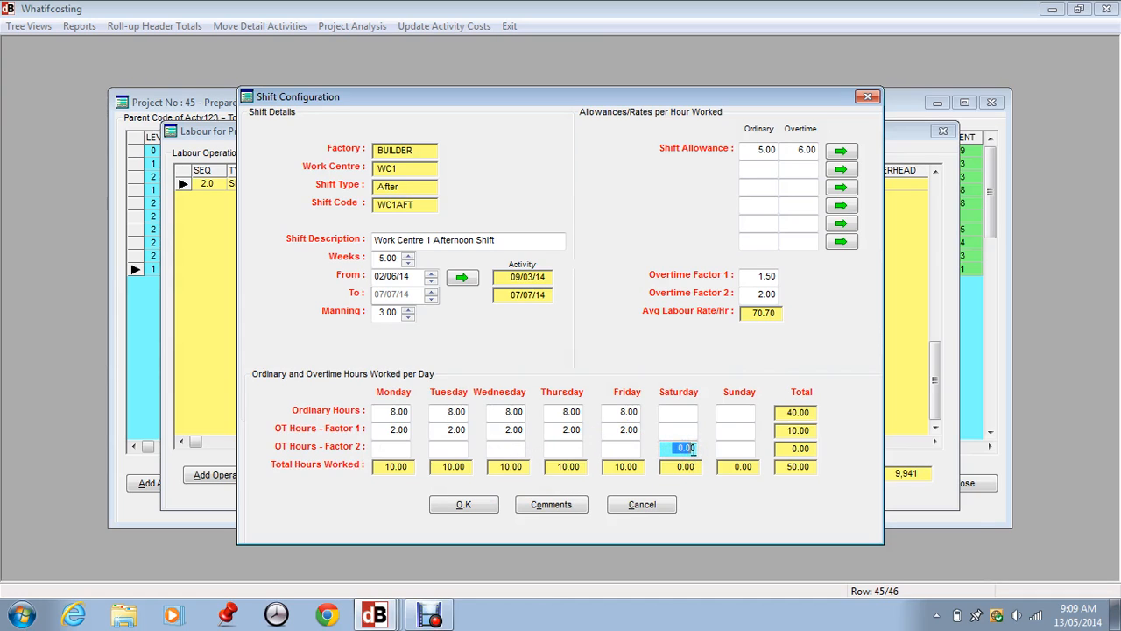
type("2")
key("Tab")
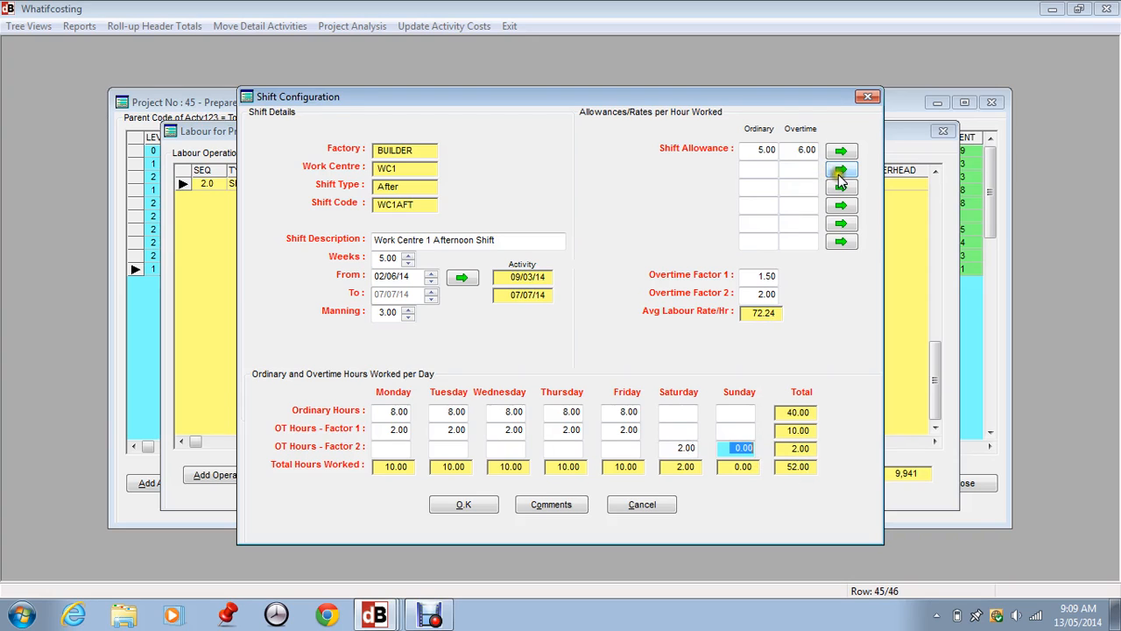
Set the overtime shift allowance rate to 4.
left_click(799, 150)
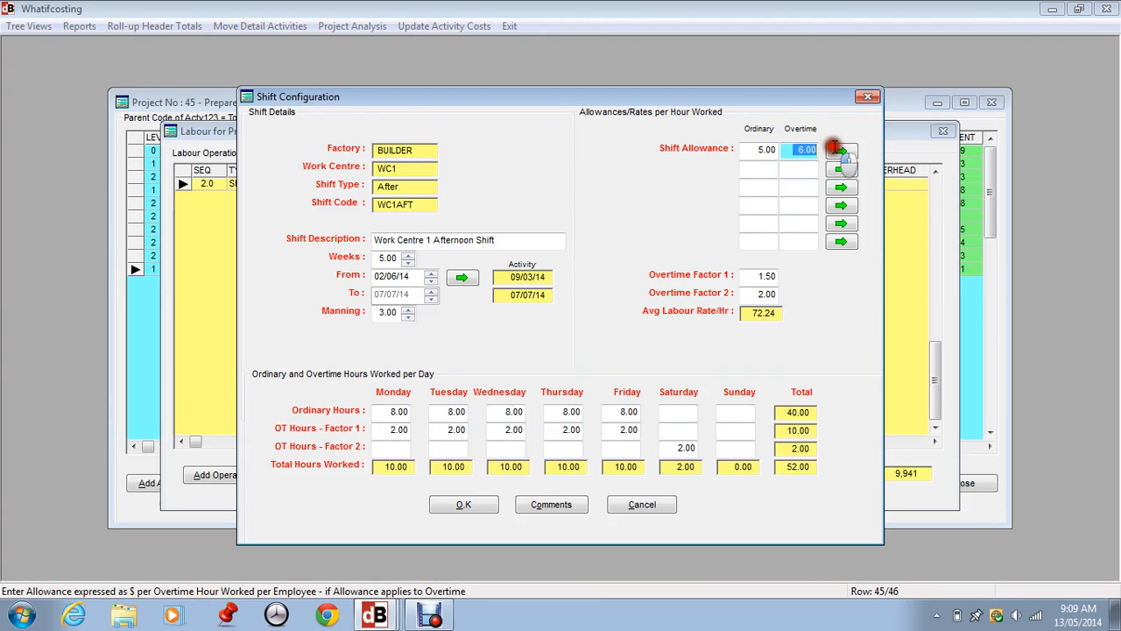
type("4")
key("Tab")
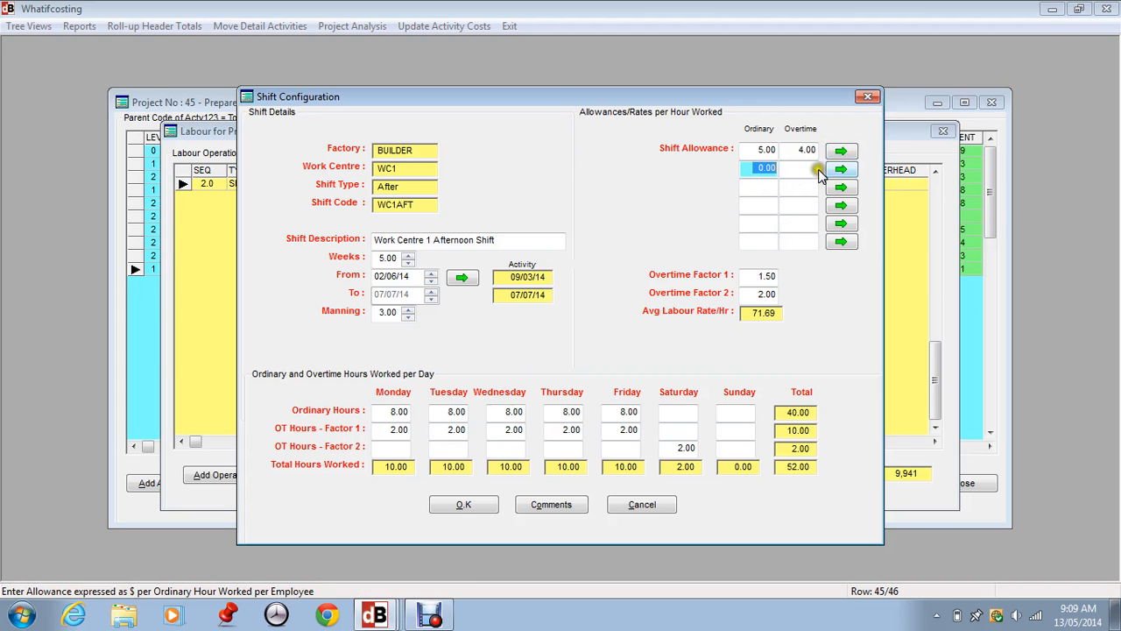
Browse the allowance headings without choosing one and save the shift configuration.
left_click(839, 169)
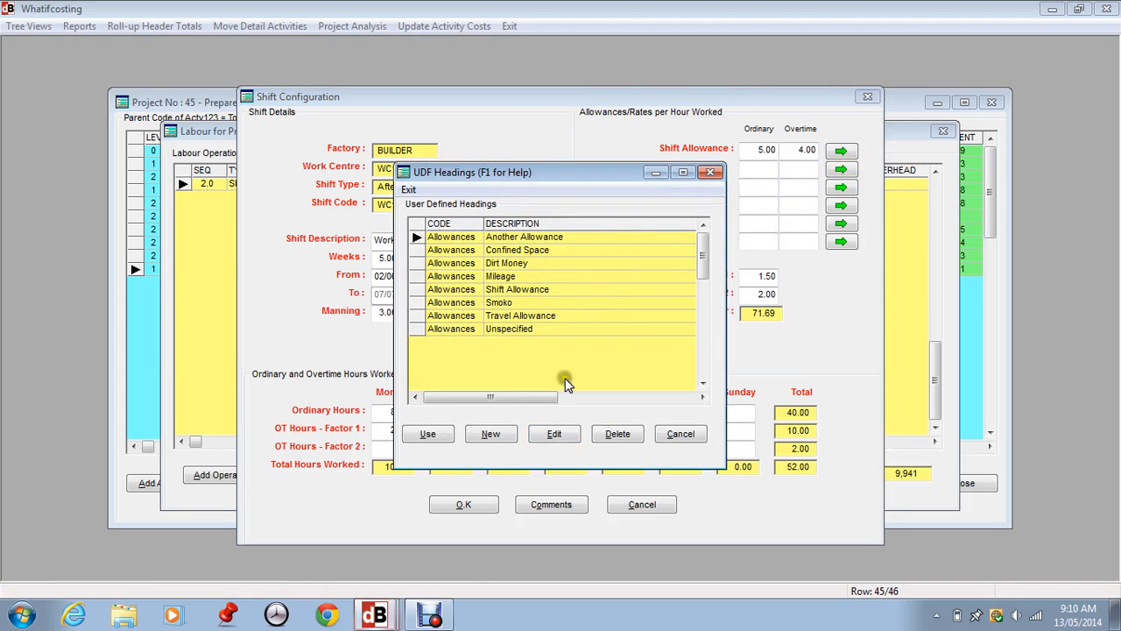
left_click(680, 433)
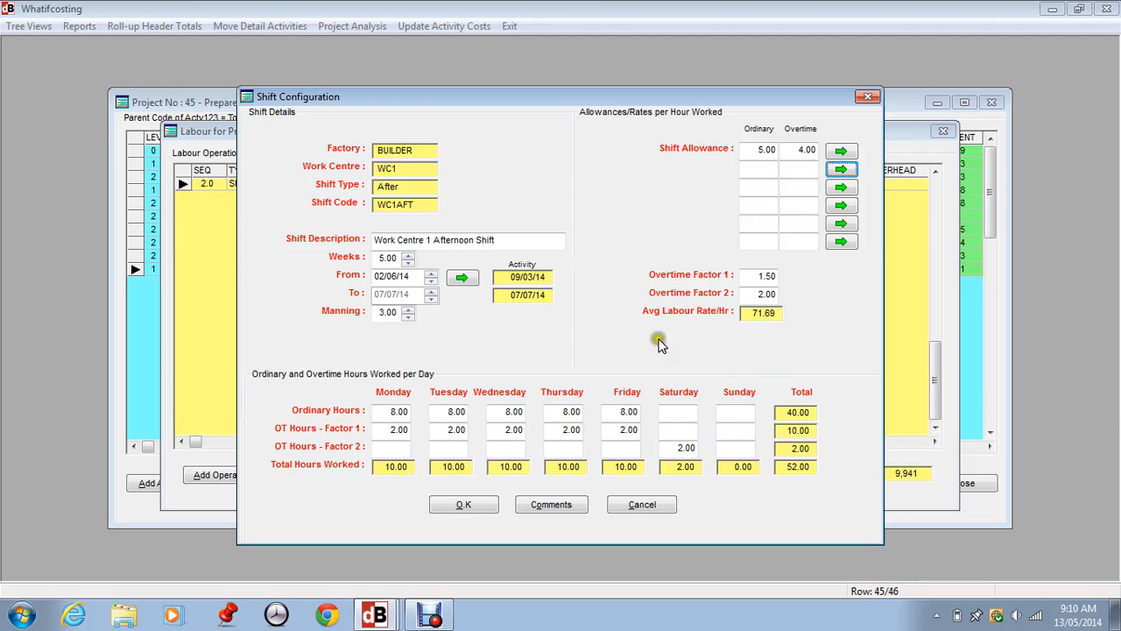
left_click(612, 338)
left_click(652, 342)
left_click(456, 508)
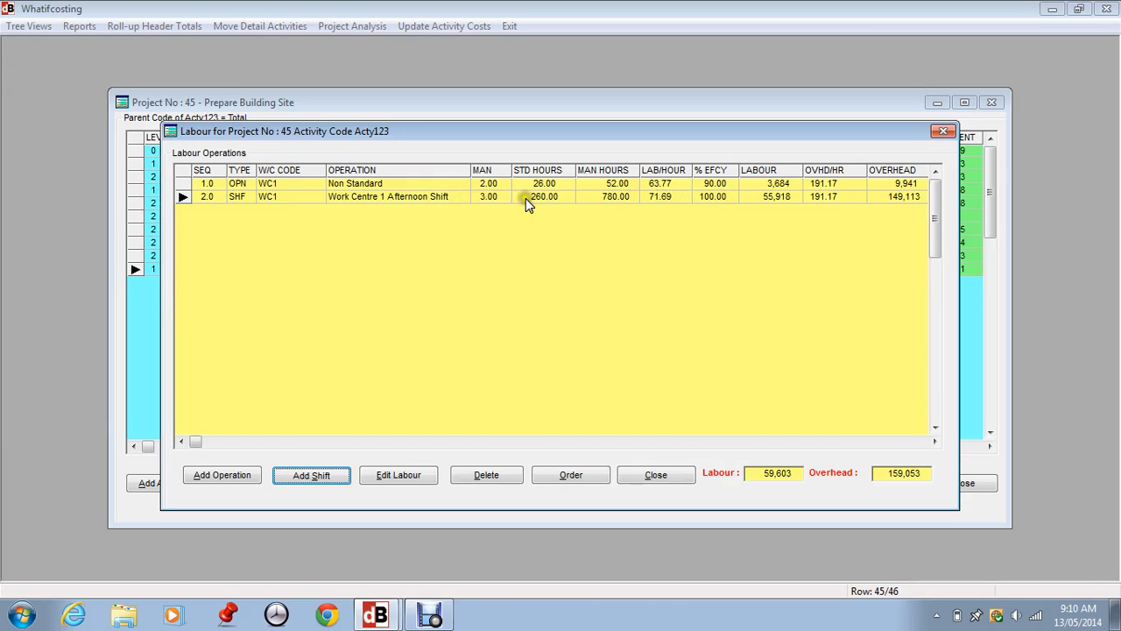
Review the labour operations' scheduling columns and close the labour window.
left_click(934, 443)
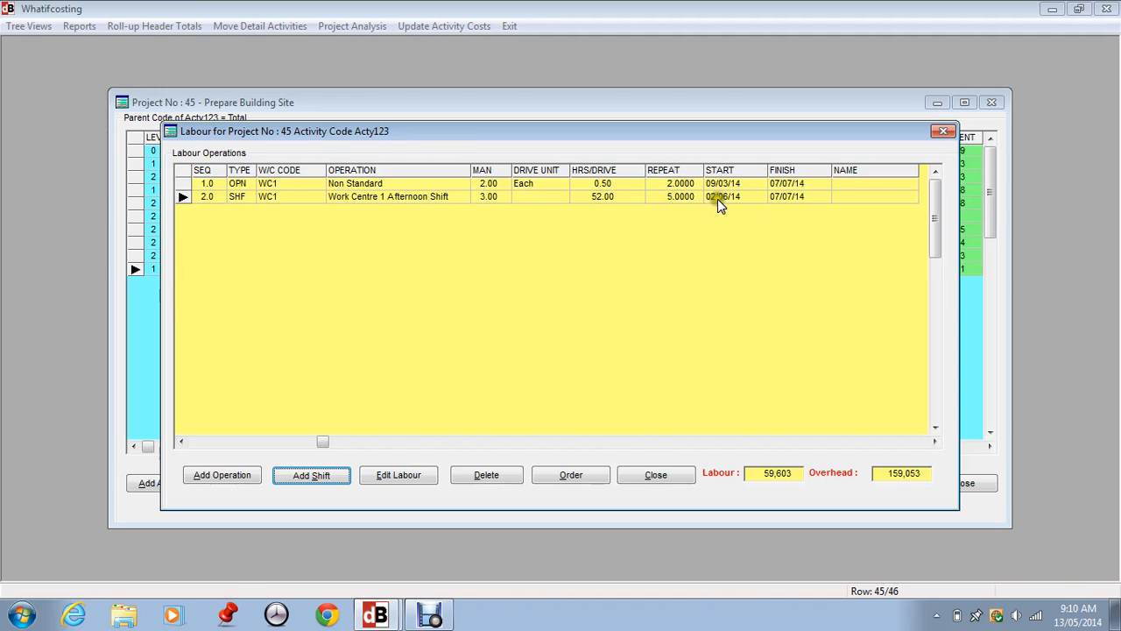
left_click(789, 198)
left_click(198, 445)
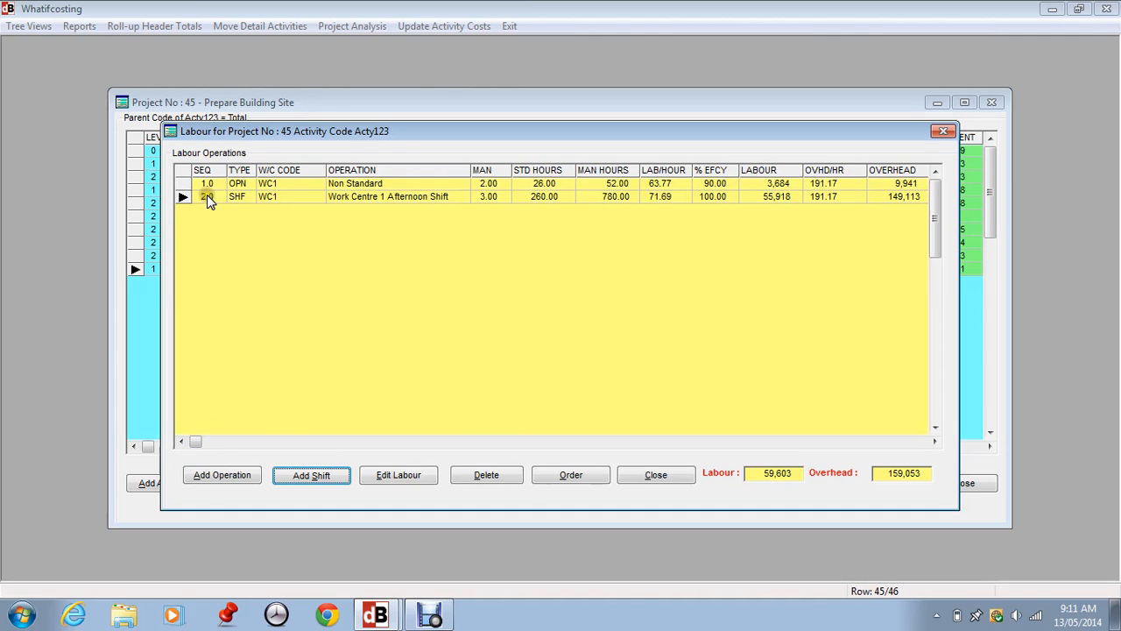
left_click(655, 476)
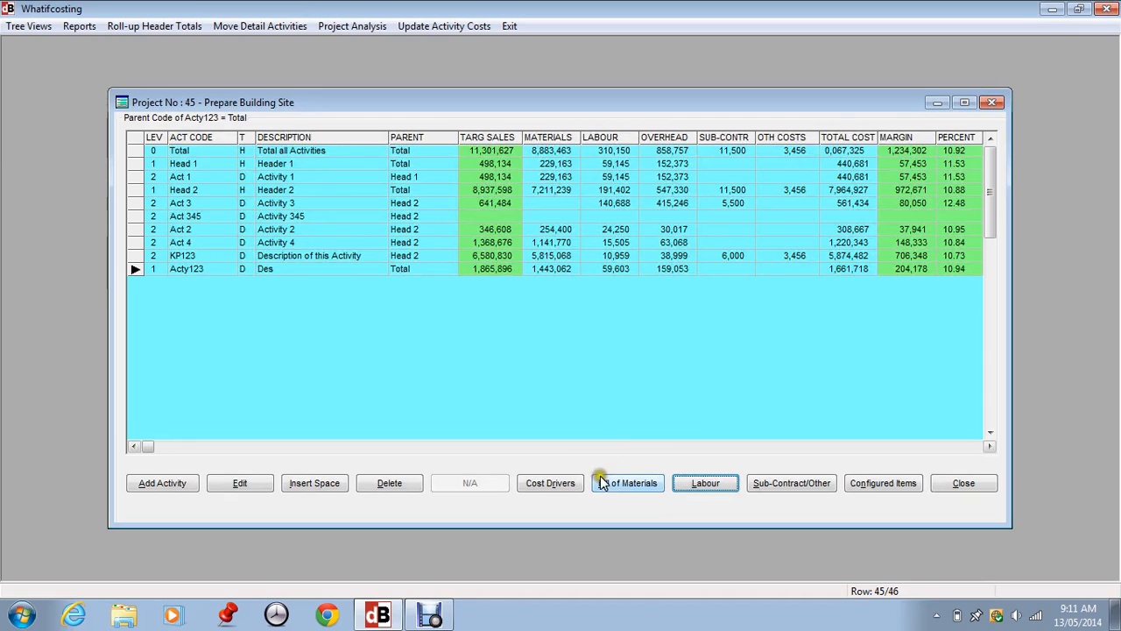
Browse the labour operations of other activities in the project.
left_click(703, 481)
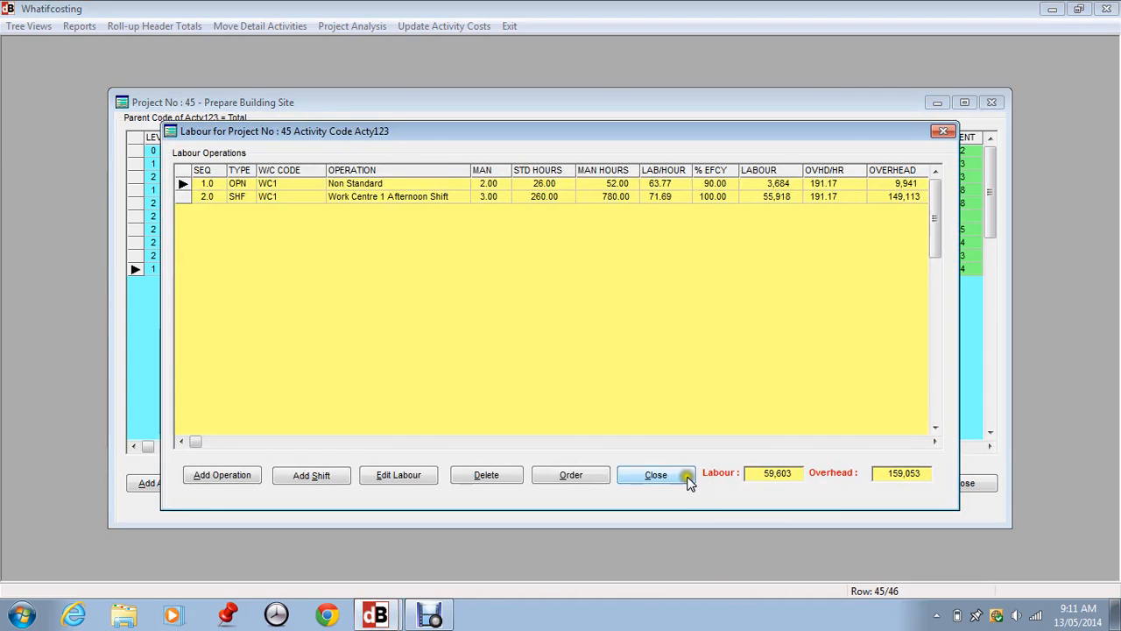
left_click(657, 475)
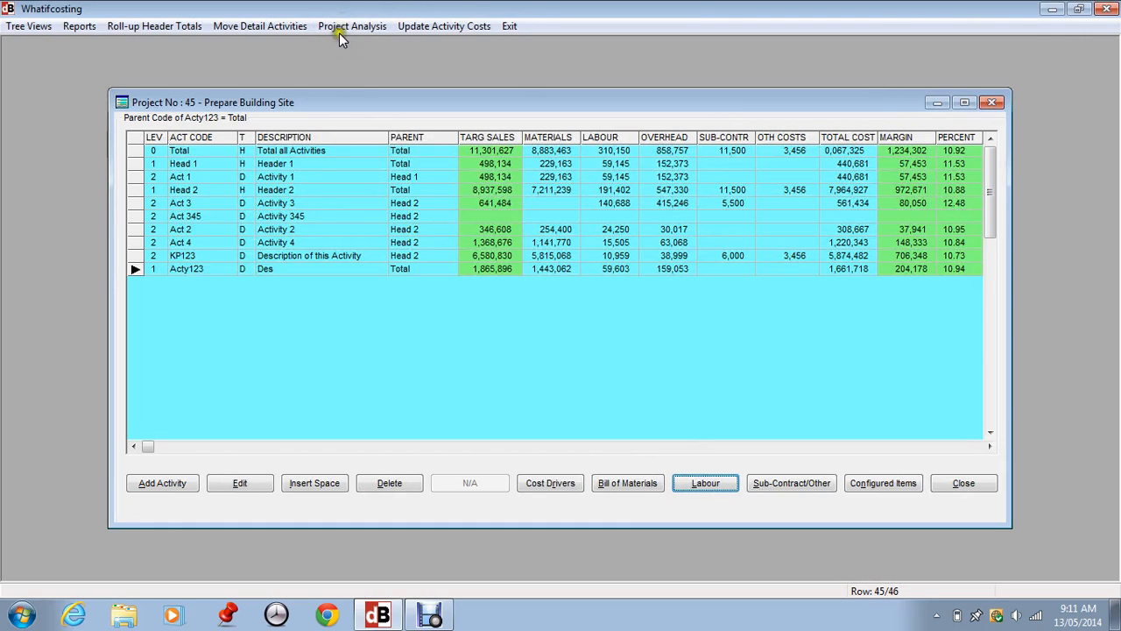
left_click(215, 256)
left_click(673, 165)
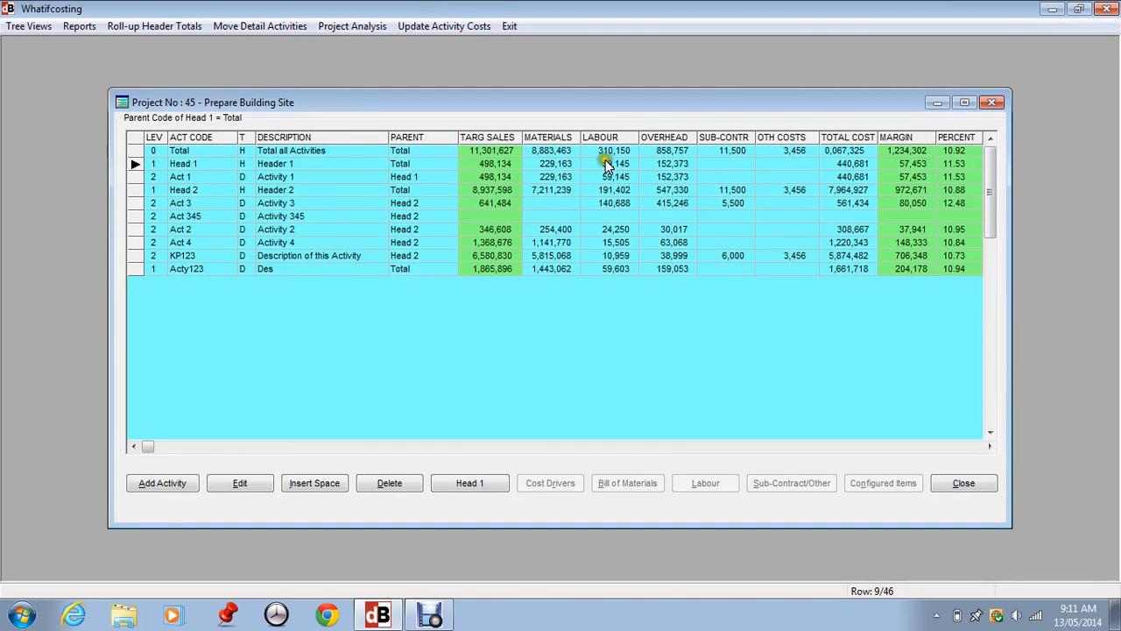
left_click(610, 176)
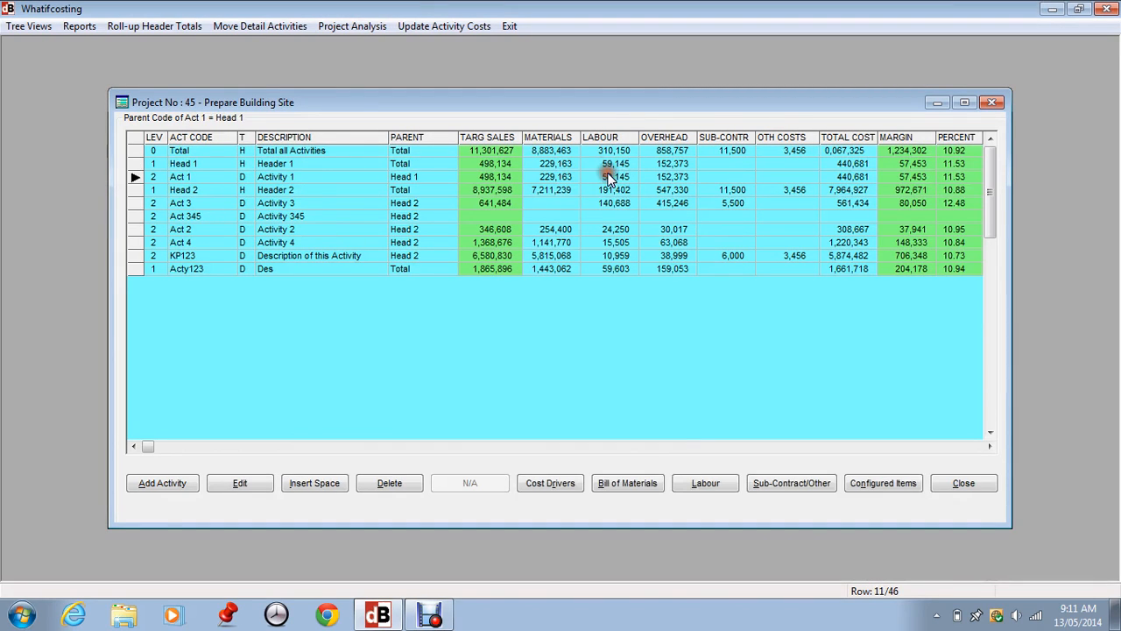
left_click(706, 483)
left_click(656, 475)
left_click(191, 229)
Open the project labour analysis and review the totals of the listed operations.
left_click(344, 27)
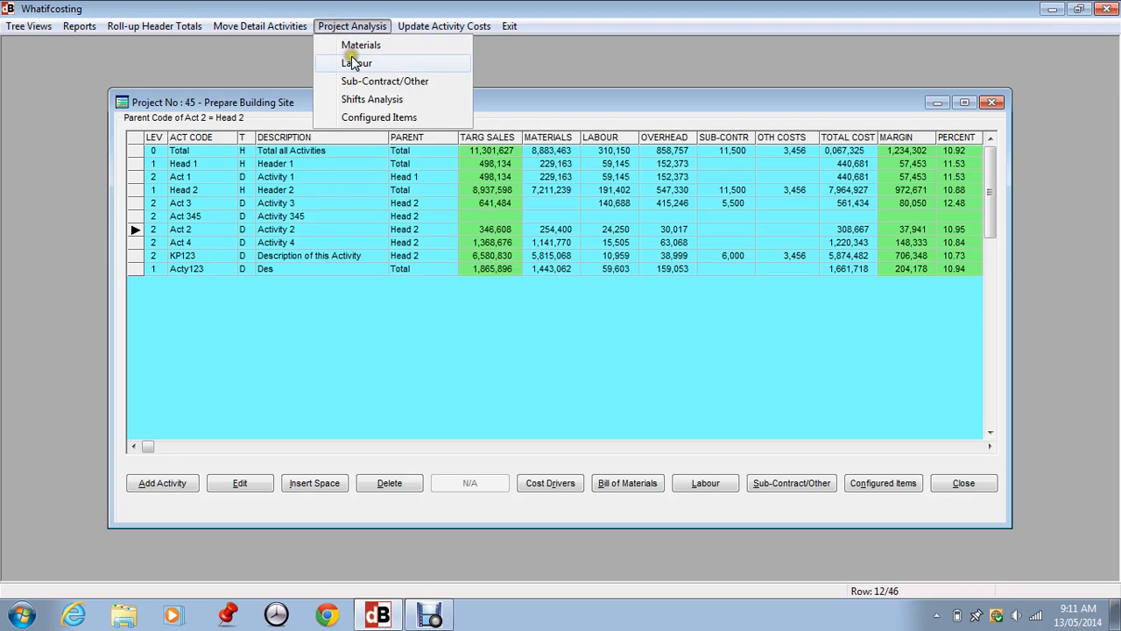
left_click(351, 56)
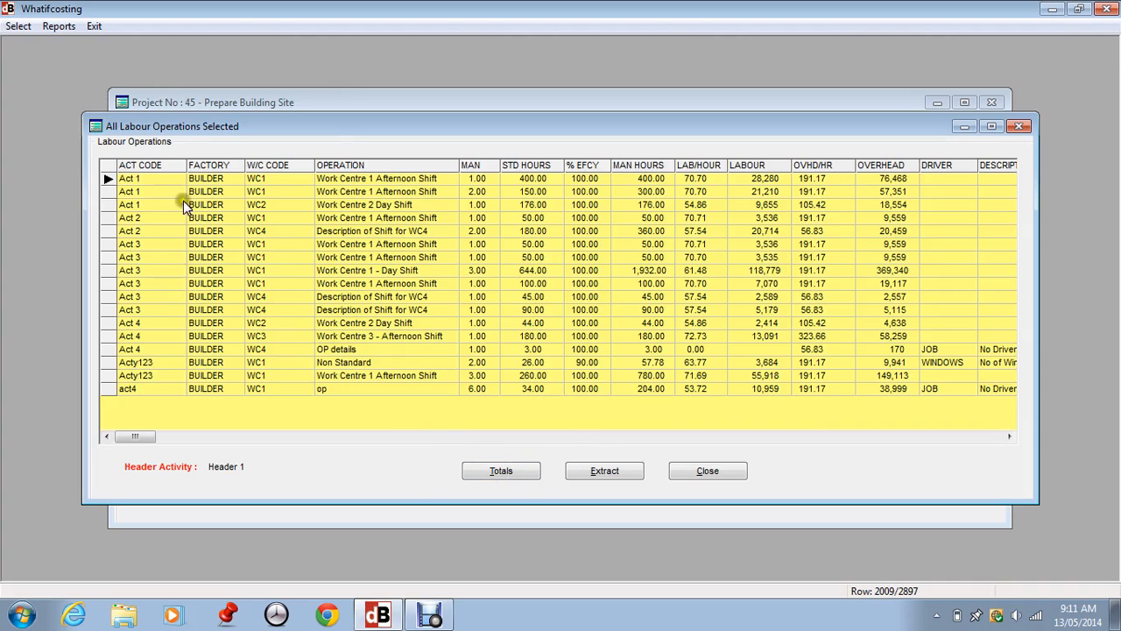
left_click(158, 364)
left_click(155, 375)
left_click(156, 362)
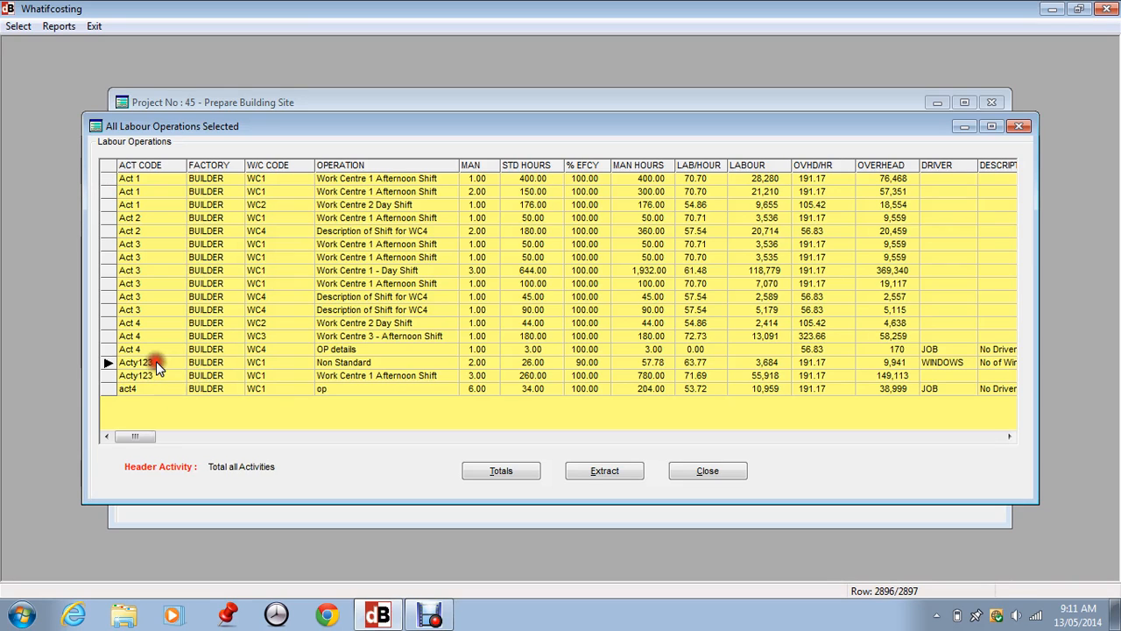
left_click(153, 375)
left_click(500, 474)
left_click(565, 355)
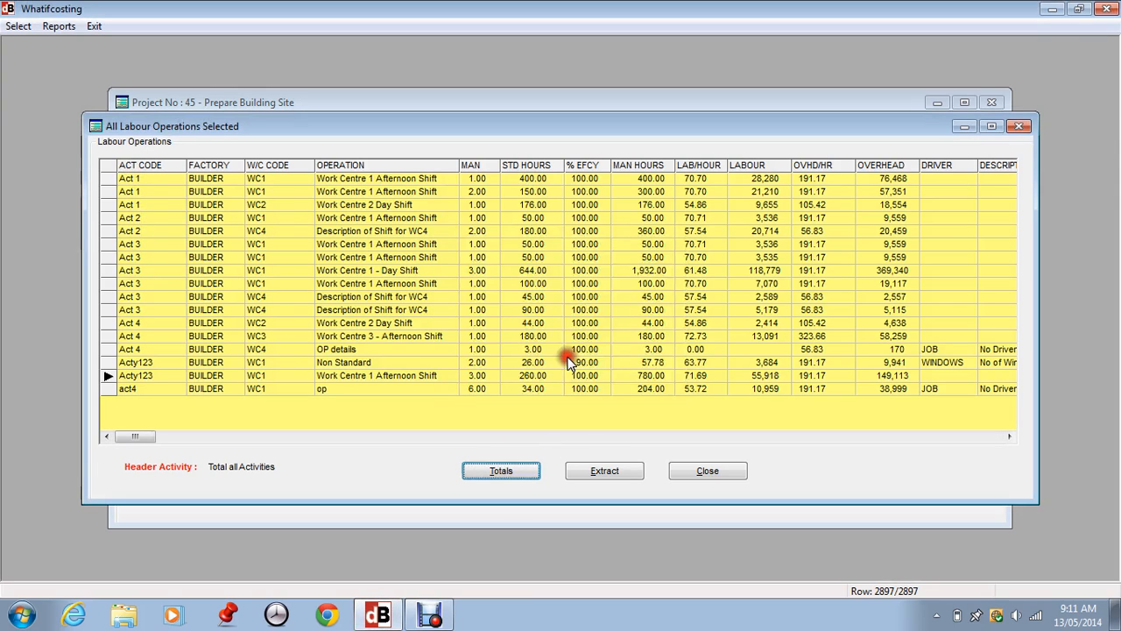
Filter the labour analysis to the Header 1 header activity.
left_click(17, 25)
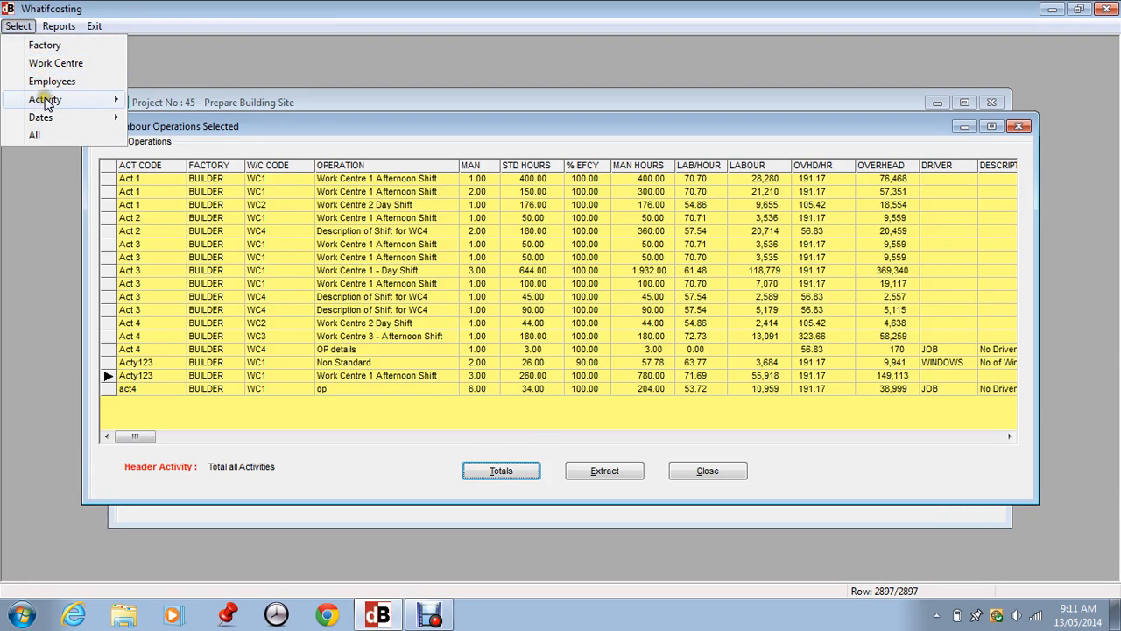
mouse_move(44, 99)
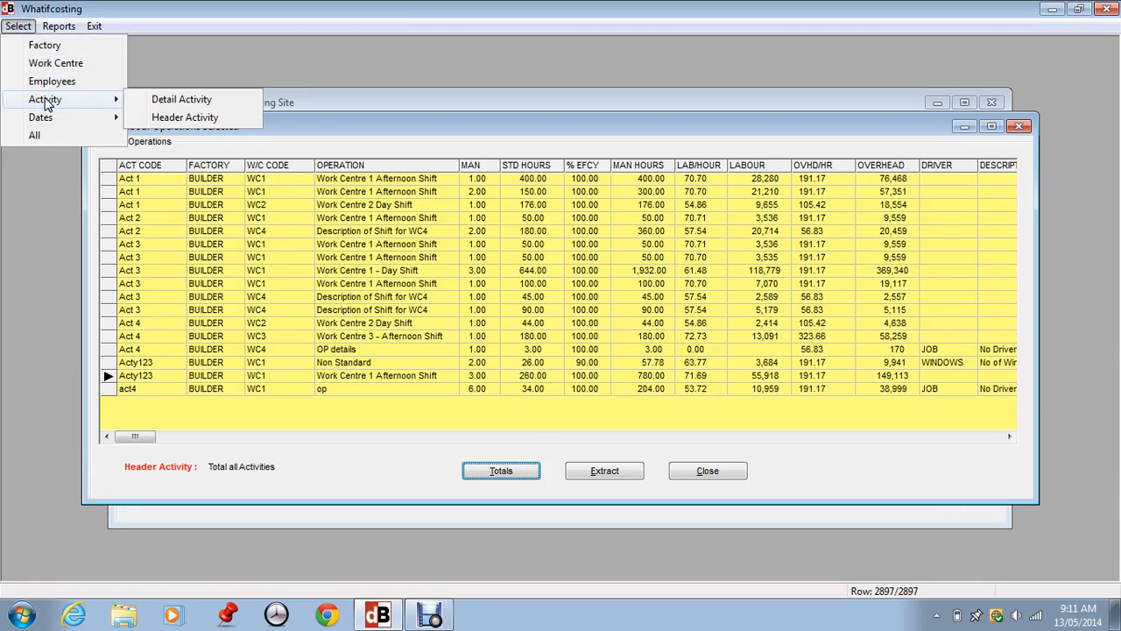
left_click(162, 120)
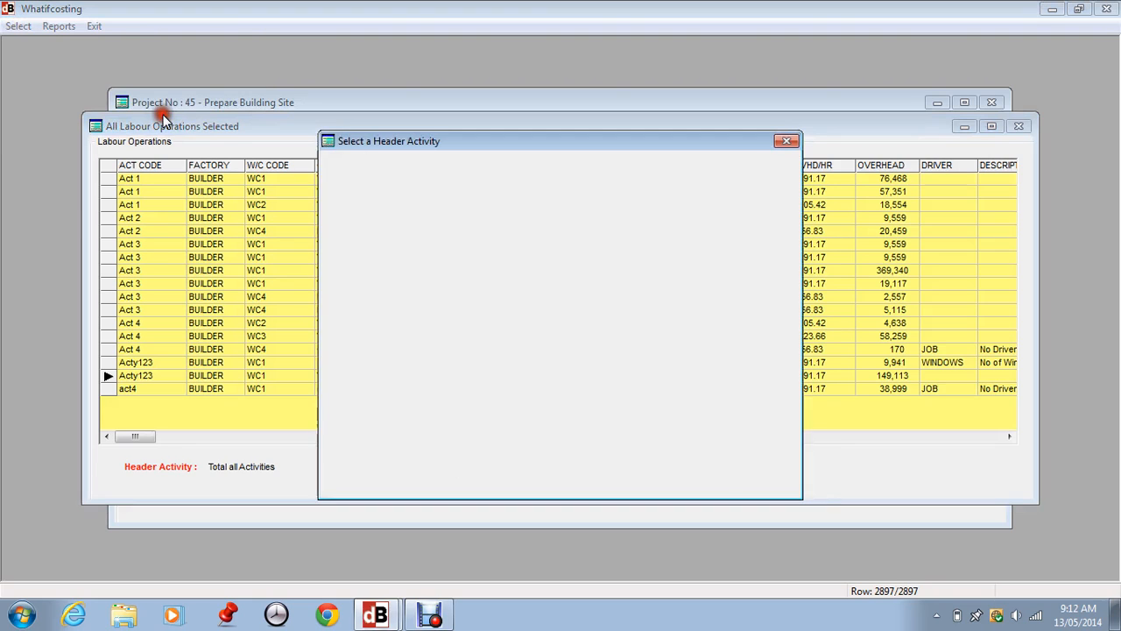
left_click(517, 456)
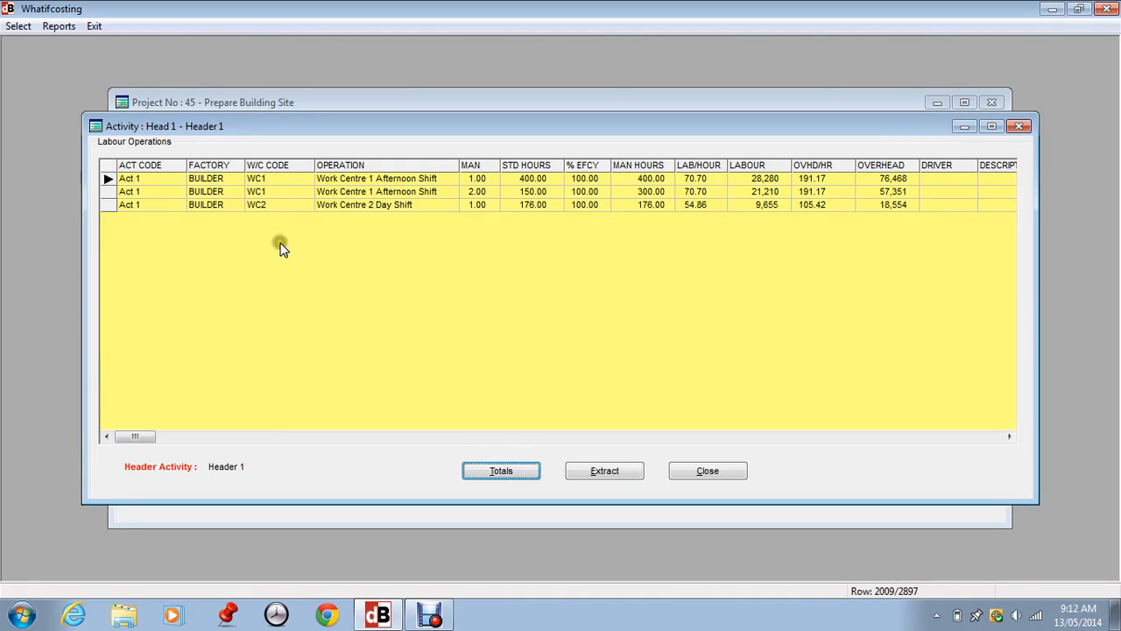
Show the man-hour, labour and overhead totals for the Header 1 labour operations, then close the totals.
left_click(493, 471)
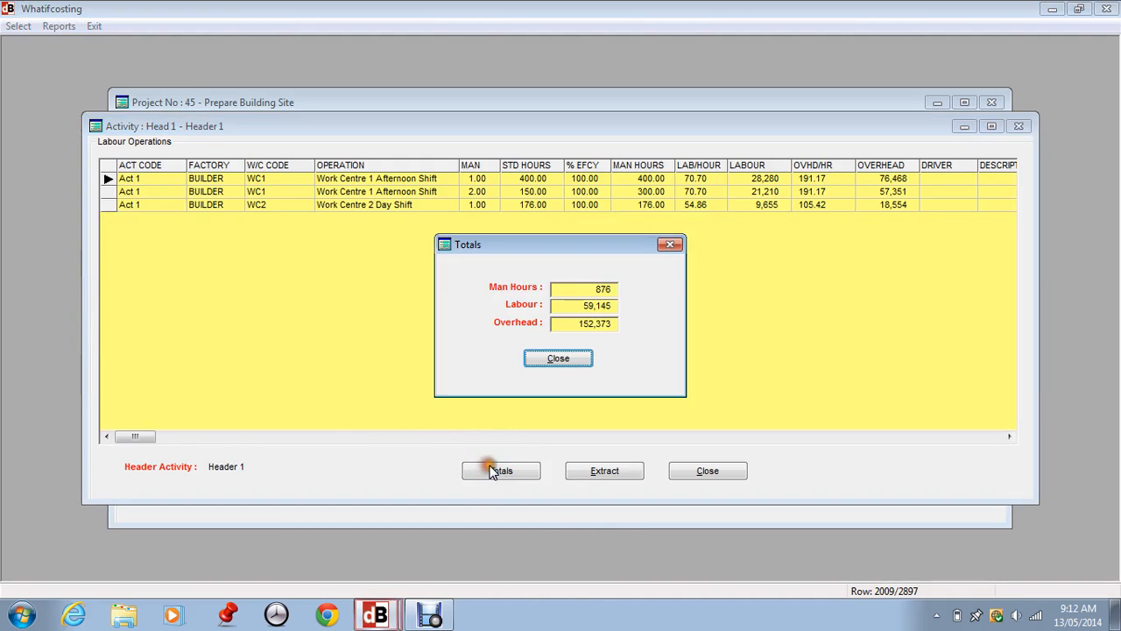
left_click(559, 359)
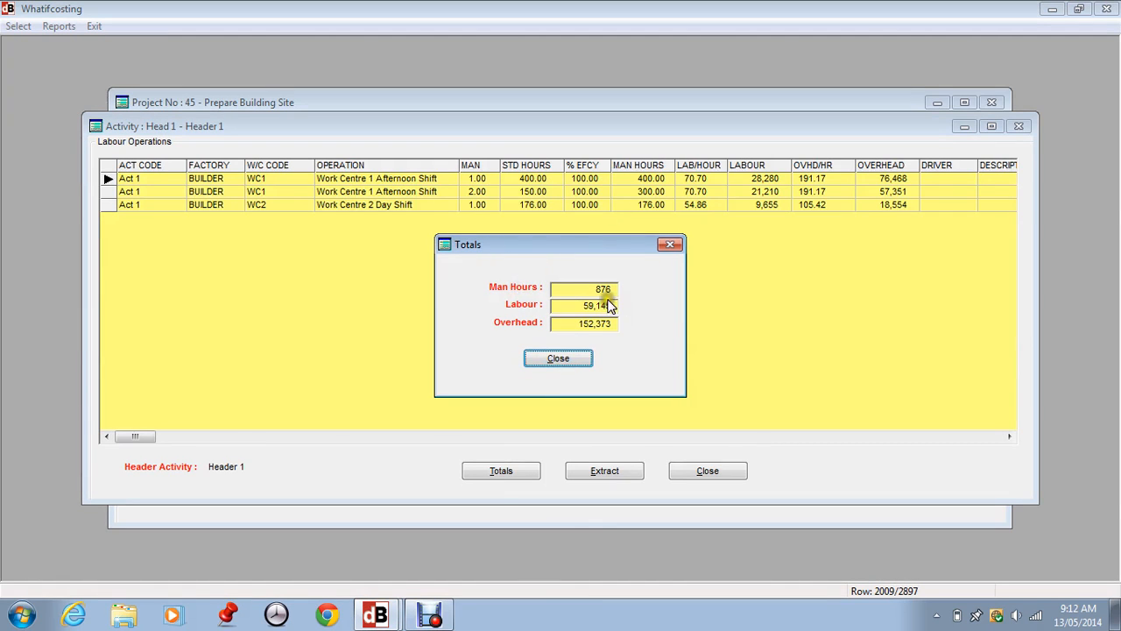
left_click(547, 358)
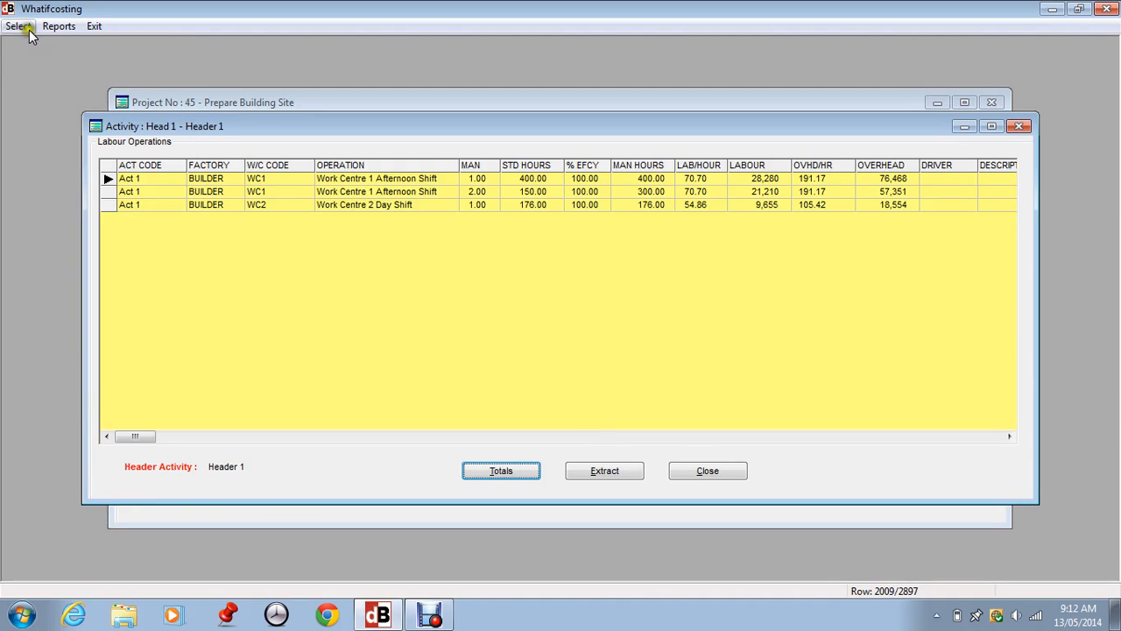
Browse the available labour reports and close the labour analysis window to return to the project.
left_click(58, 26)
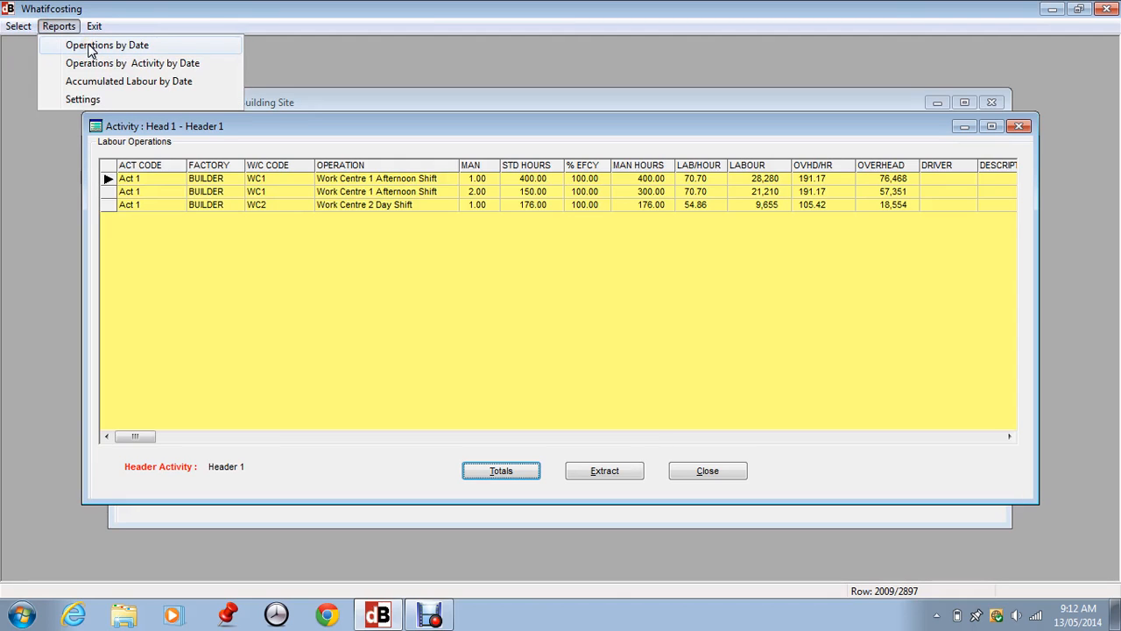
left_click(96, 66)
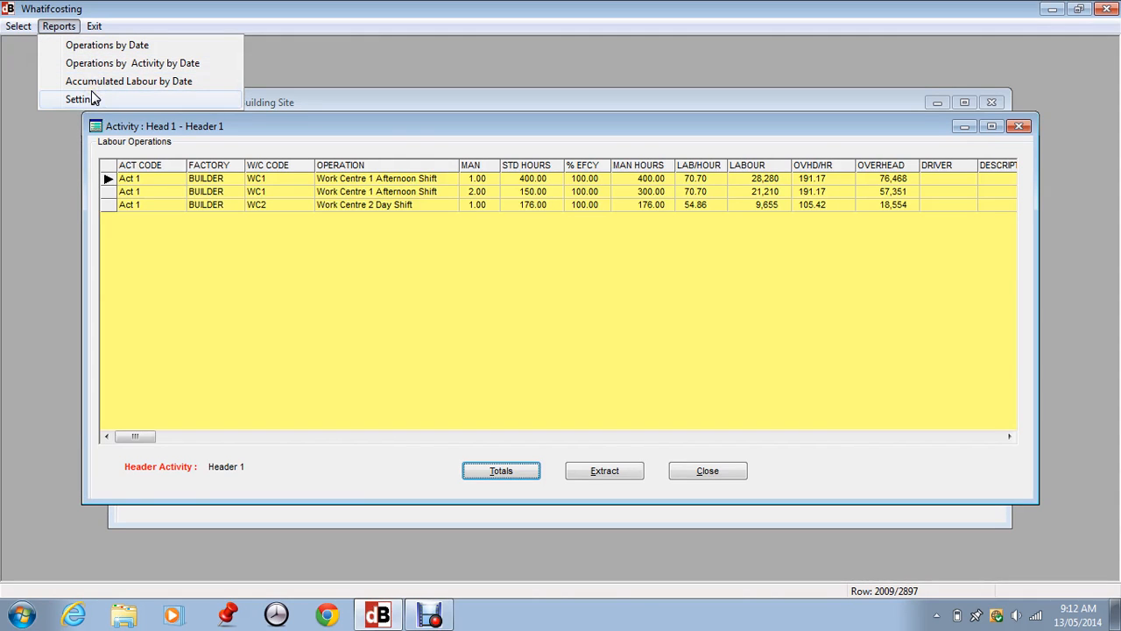
left_click(283, 252)
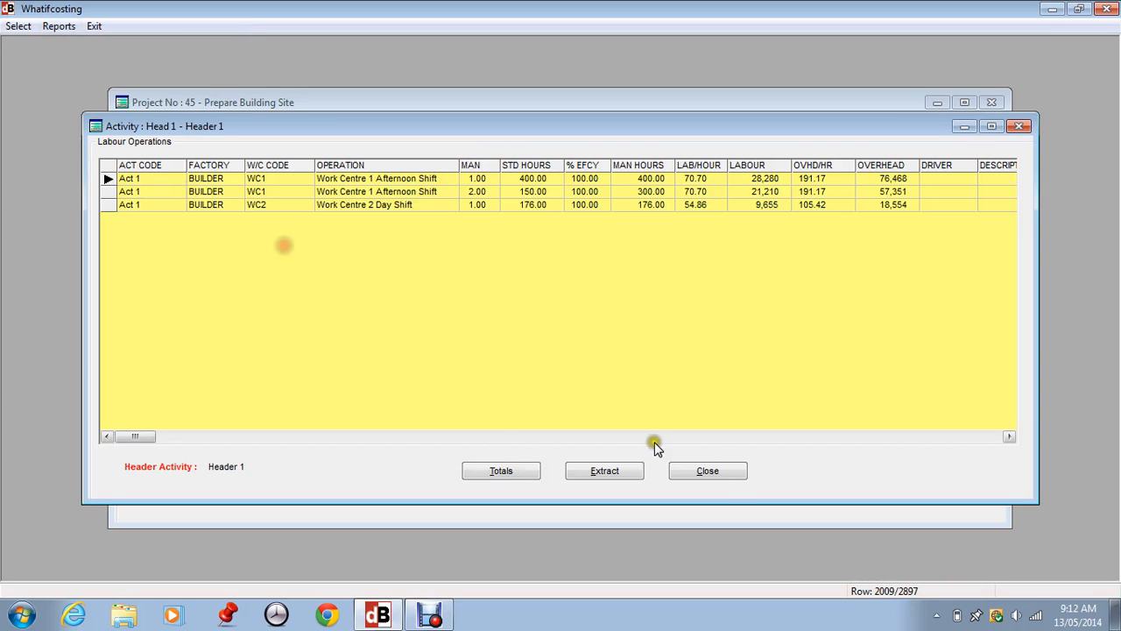
left_click(720, 476)
left_click(417, 329)
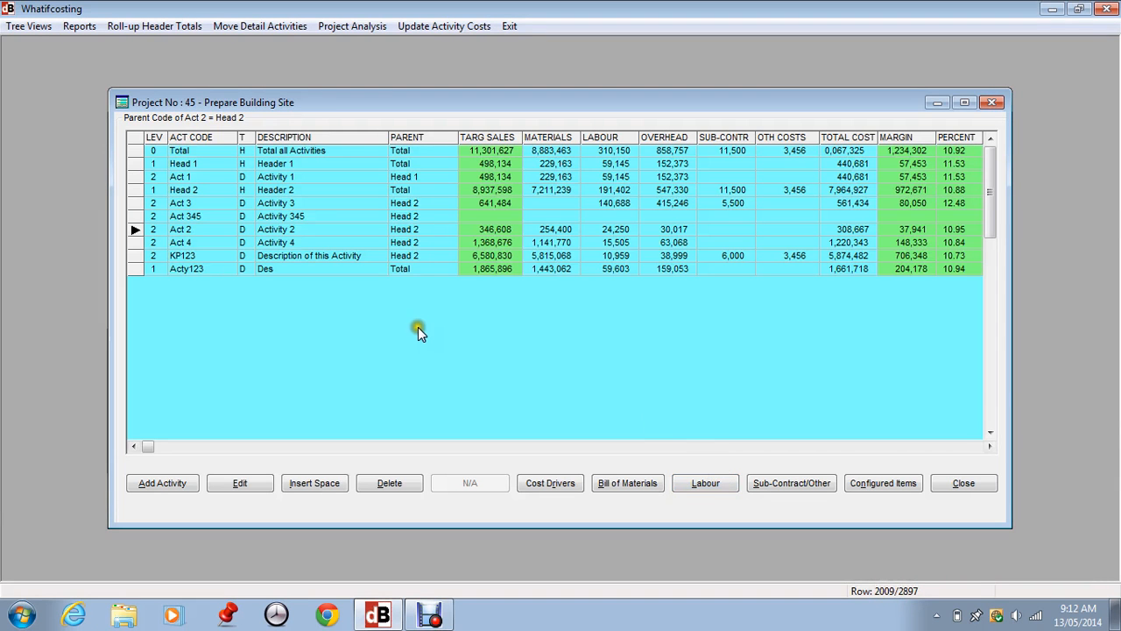